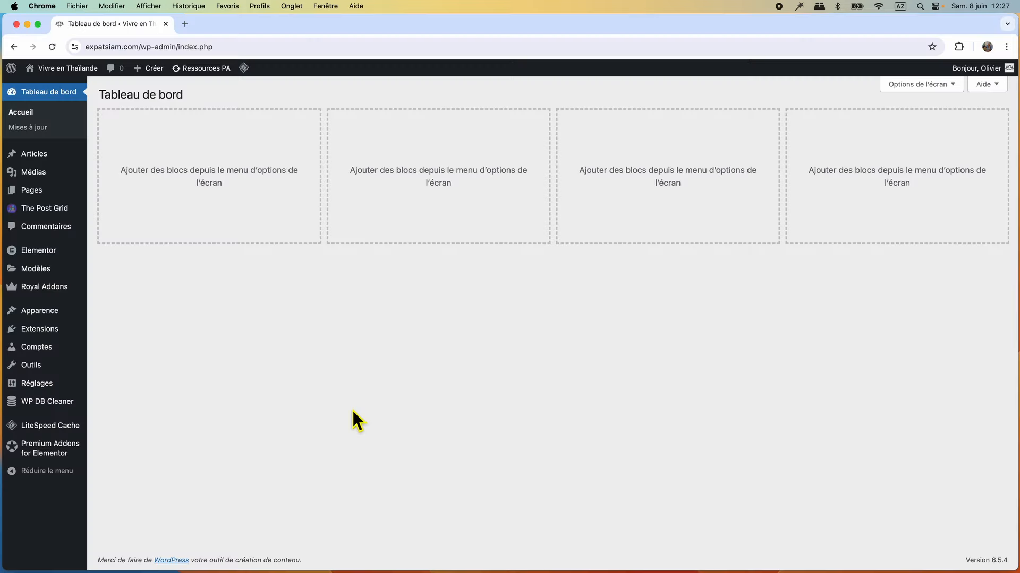
Open the "Bienvenue en Thaïlande" page from the list of all pages for editing with Elementor
mouse_move(27, 193)
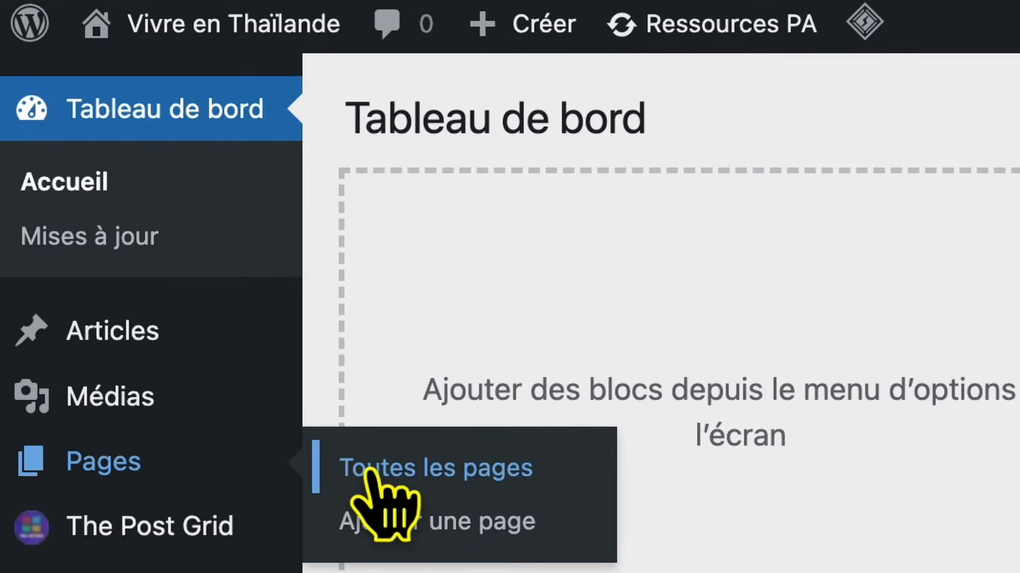
click(368, 472)
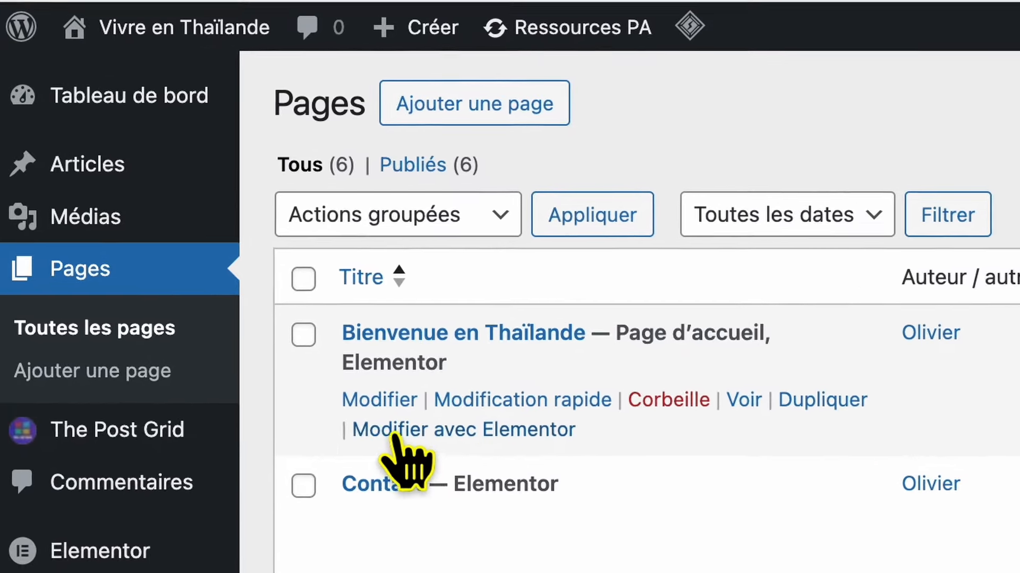
click(566, 452)
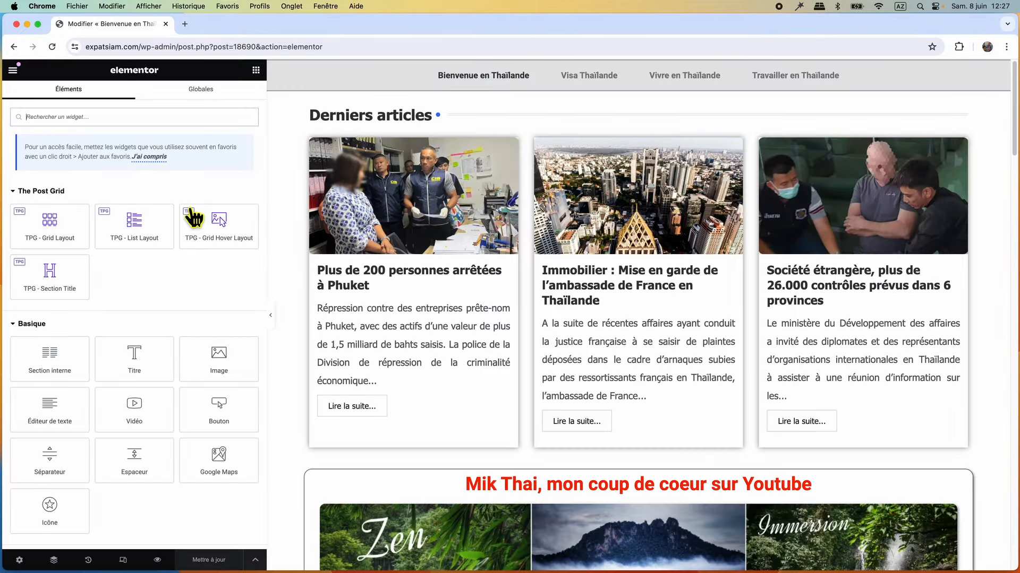
Resize the widget panel beside the page preview so it ends slightly wider than its initial width
scroll(587, 368, down, 5)
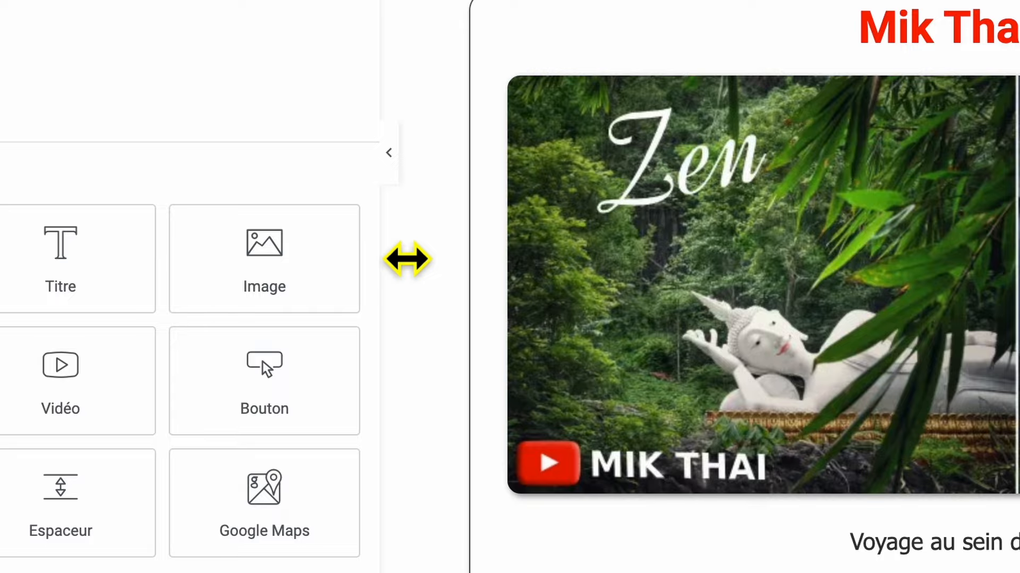
drag(407, 258, 829, 278)
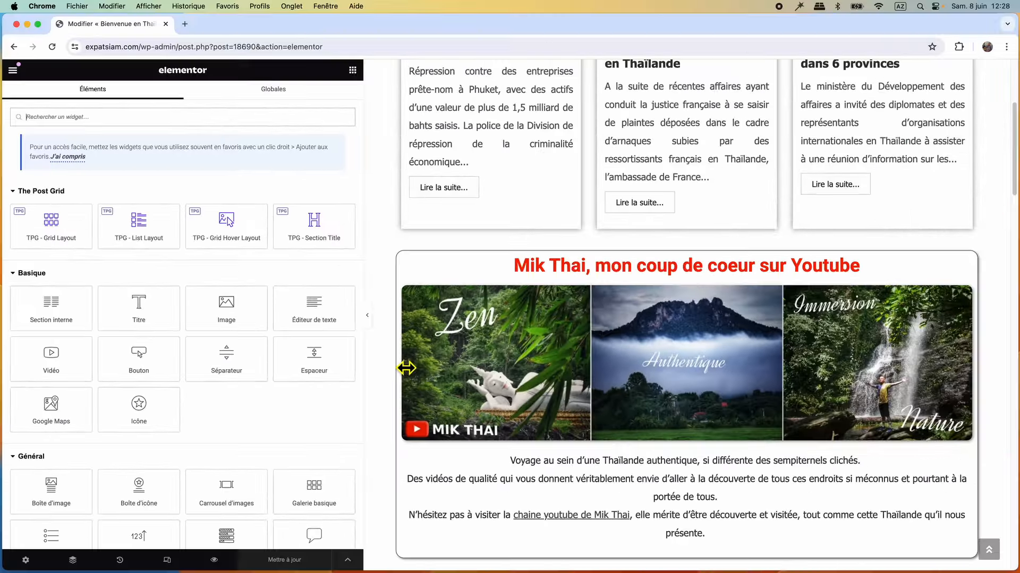
drag(406, 368, 310, 375)
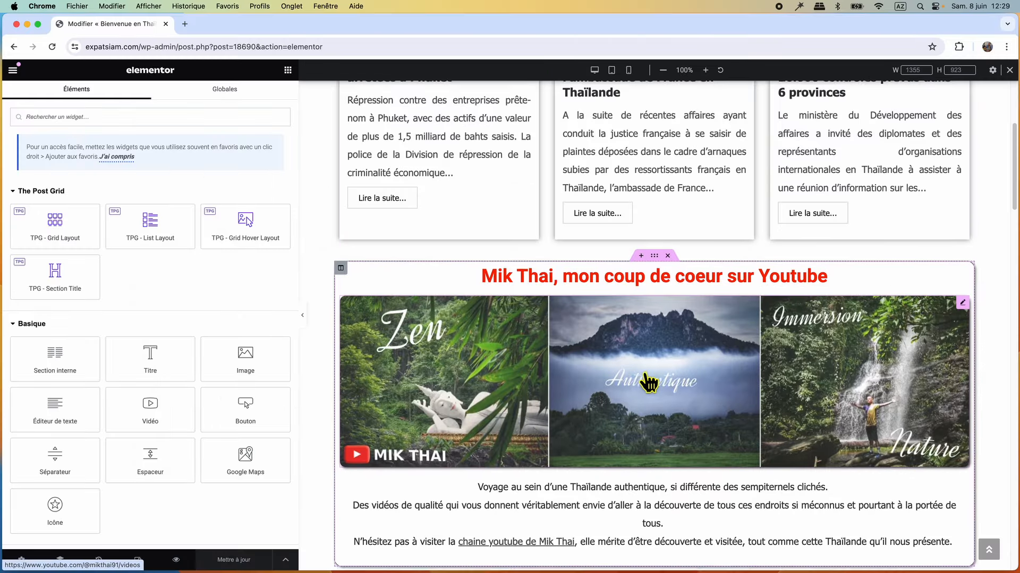
Preview the "Mik Thai, mon coup de coeur sur Youtube" section in mobile portrait mode
scroll(649, 381, down, 3)
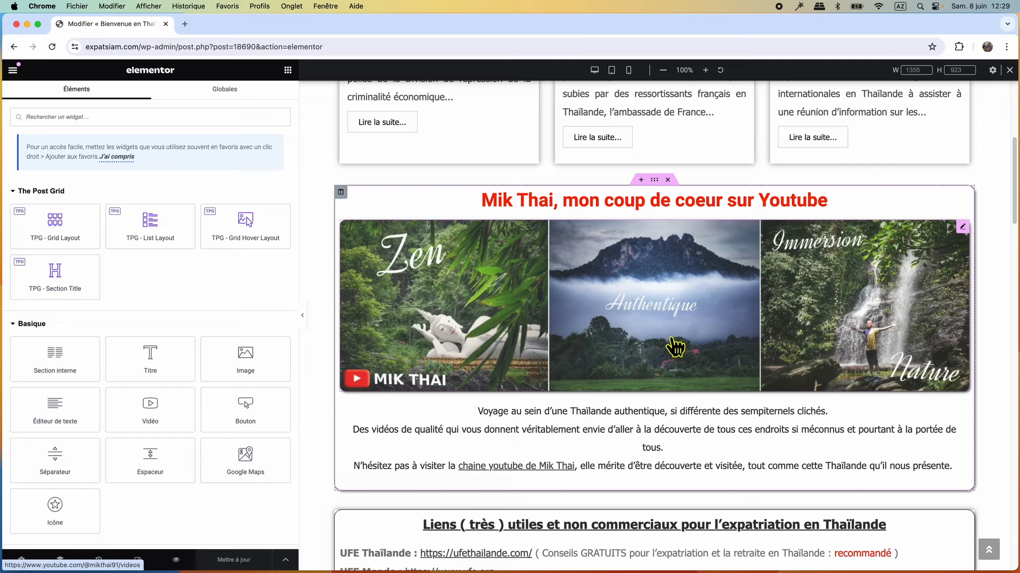
click(629, 70)
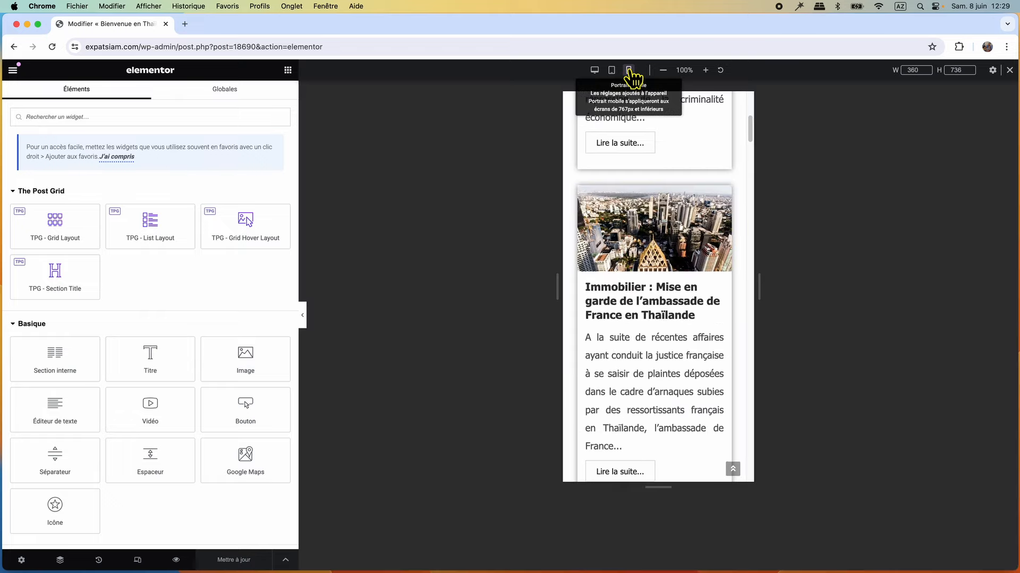
scroll(668, 342, down, 10)
scroll(668, 342, down, 5)
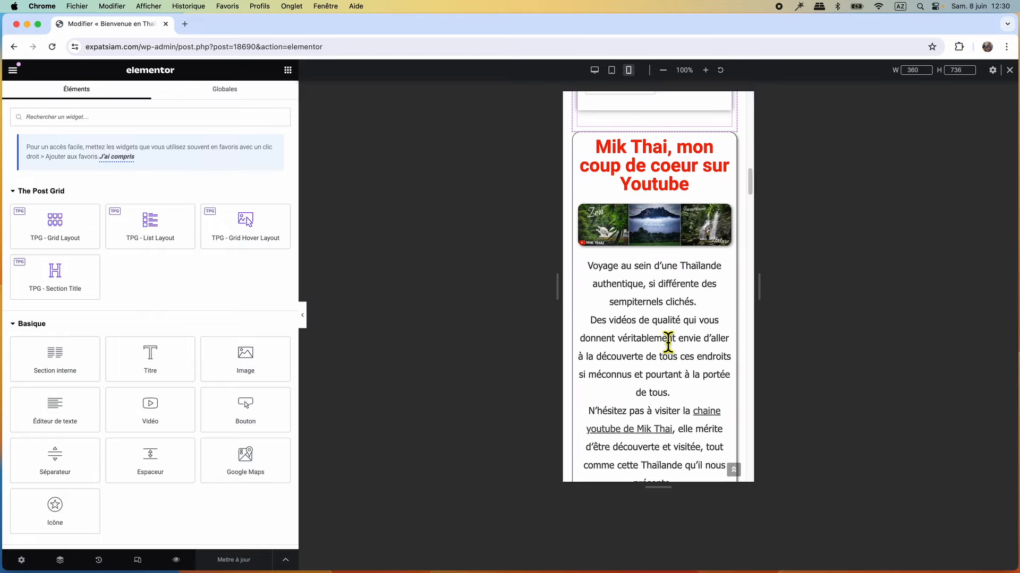
scroll(669, 345, up, 1)
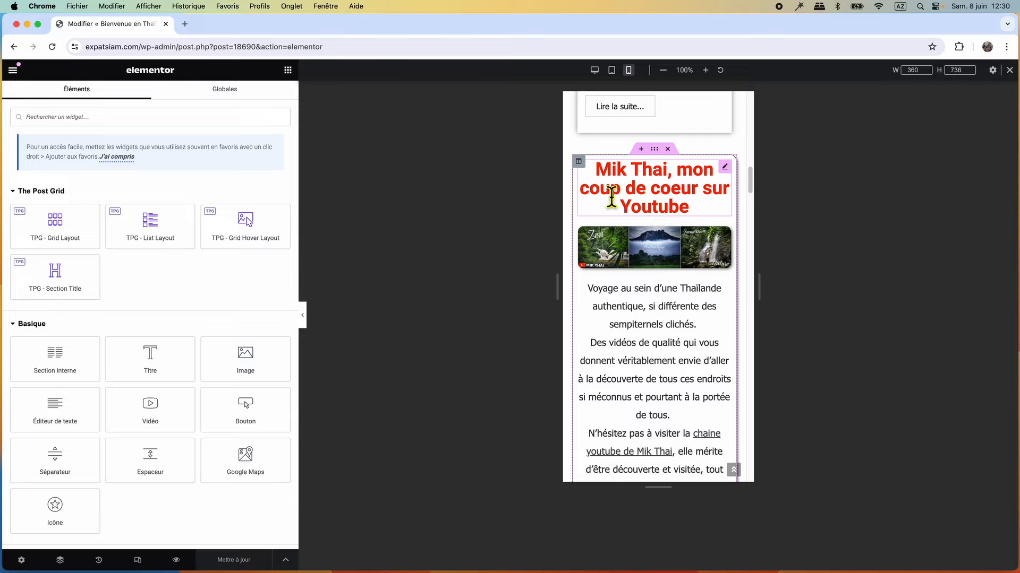
Compare the "Mik Thai" section in the desktop and tablet portrait previews
click(595, 71)
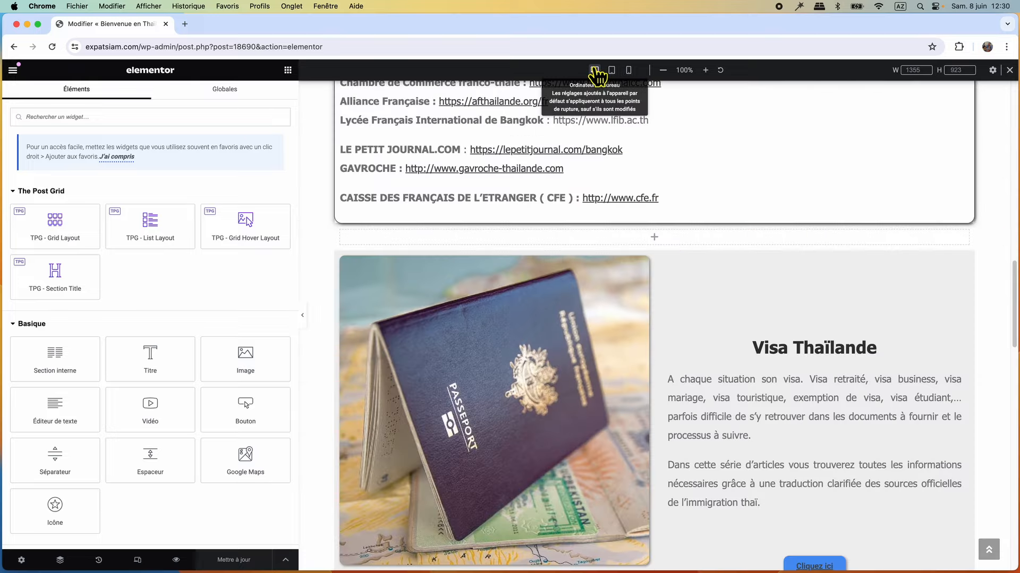
scroll(610, 303, up, 10)
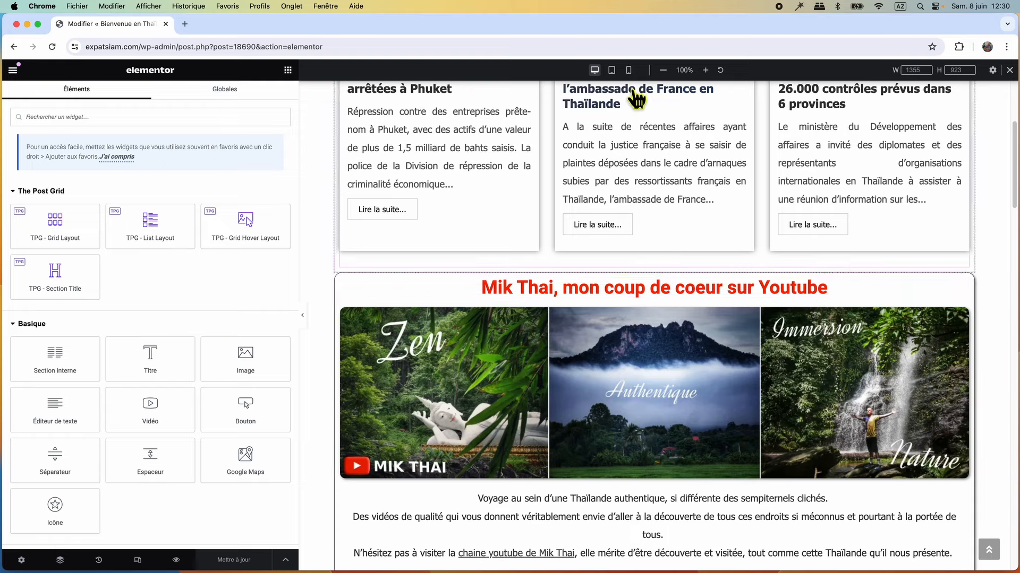
click(612, 71)
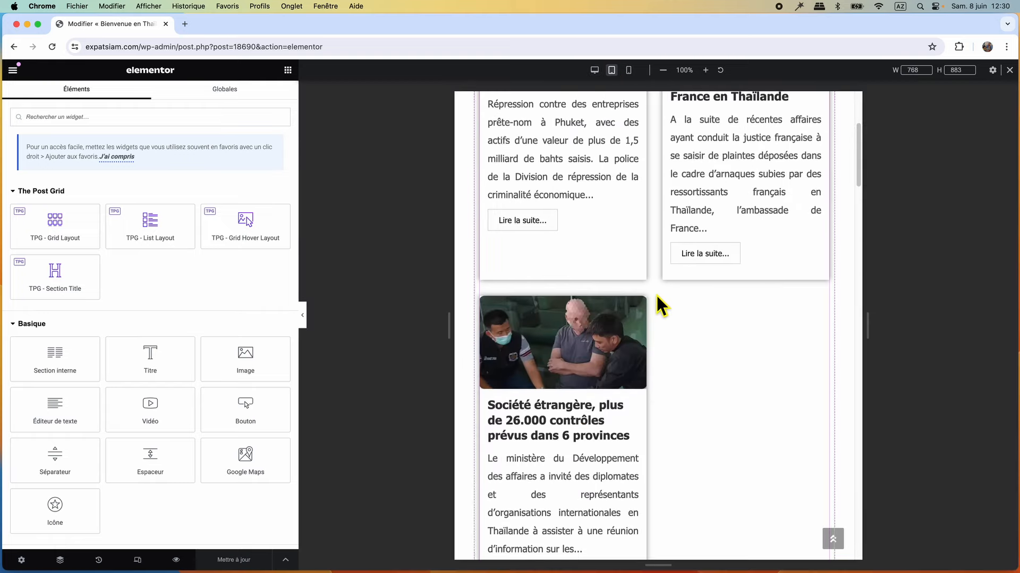
scroll(658, 303, down, 6)
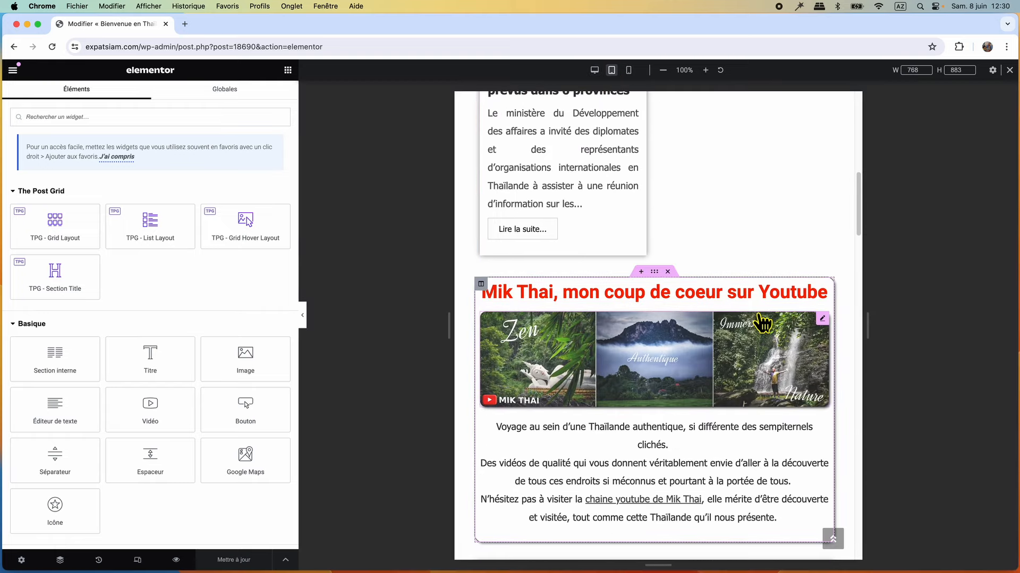
Left-align the "Mik Thai, mon coup de coeur sur Youtube" heading for mobile portrait
click(628, 70)
scroll(683, 326, down, 8)
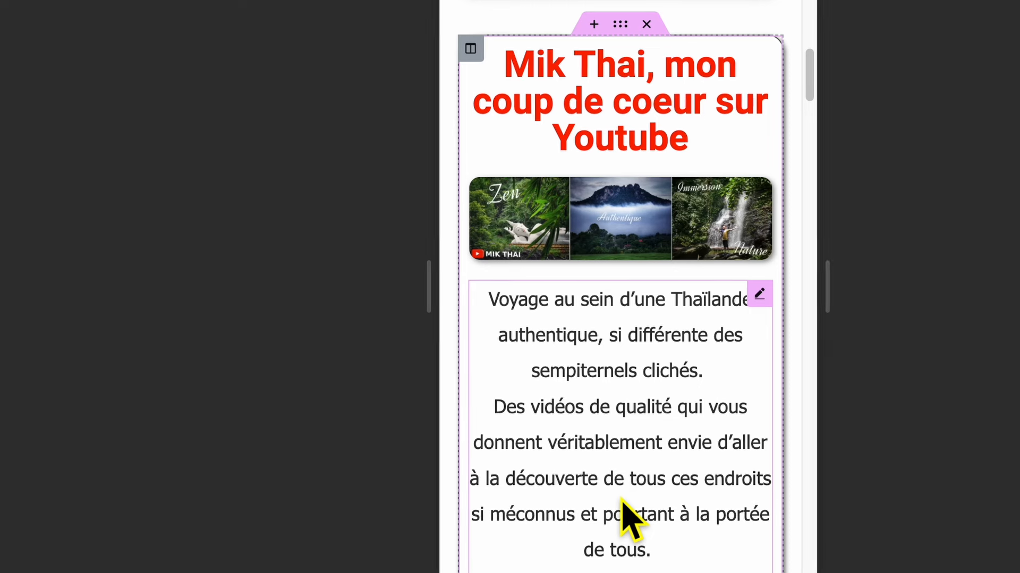
scroll(621, 500, up, 2)
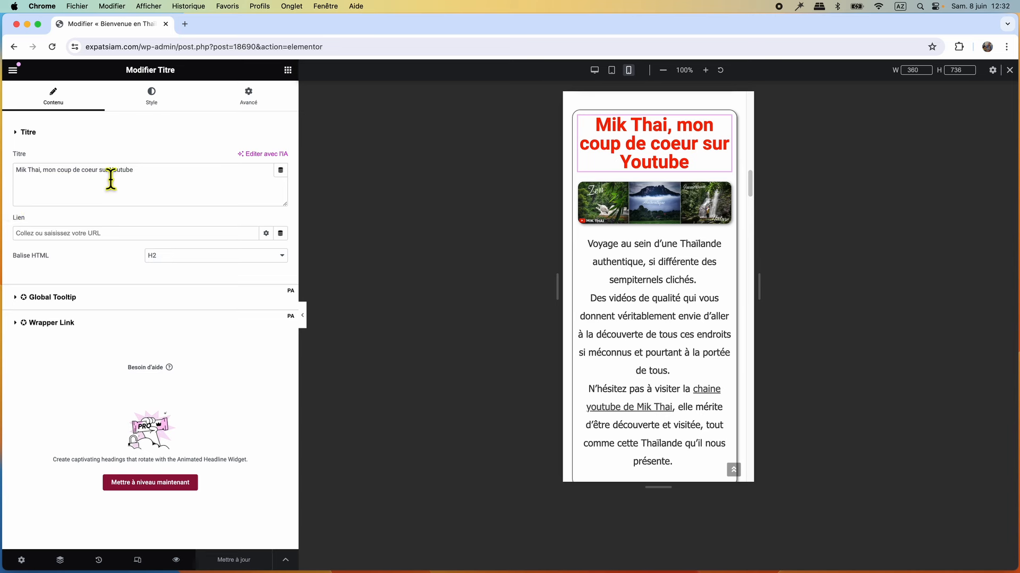
click(153, 101)
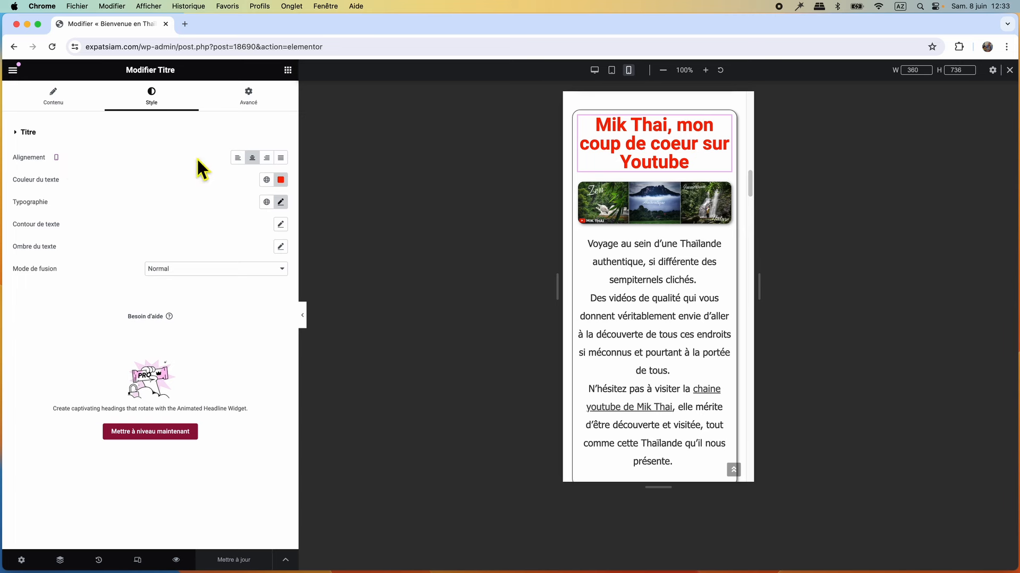
click(238, 160)
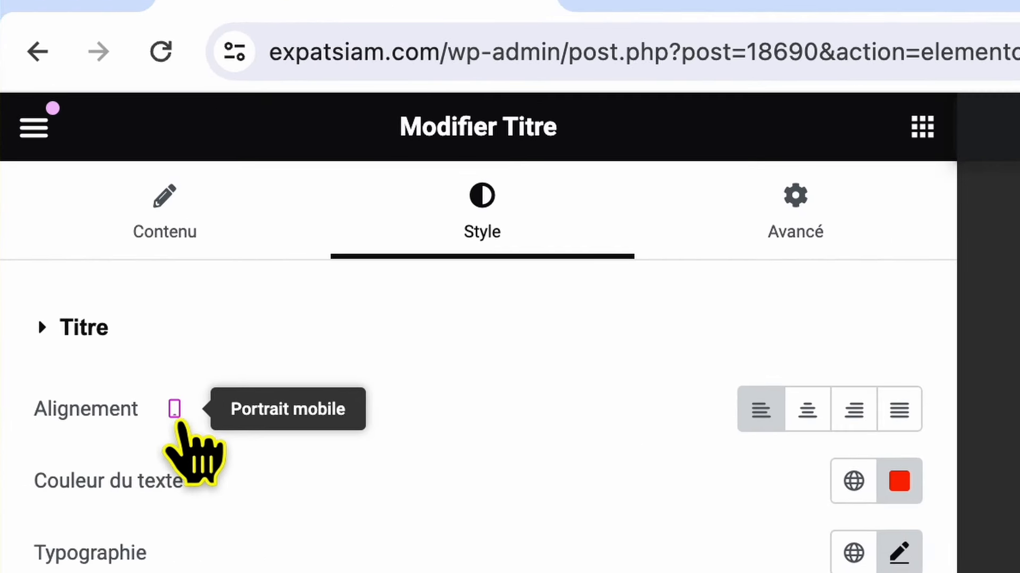
Check the heading's alignment setting for desktop, tablet portrait and mobile portrait in turn
click(176, 414)
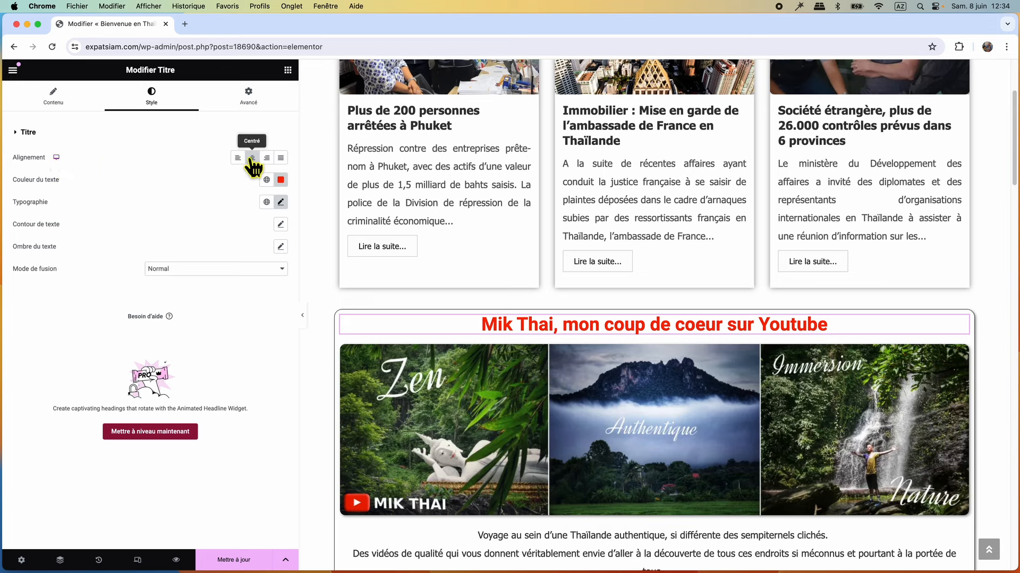
mouse_move(56, 157)
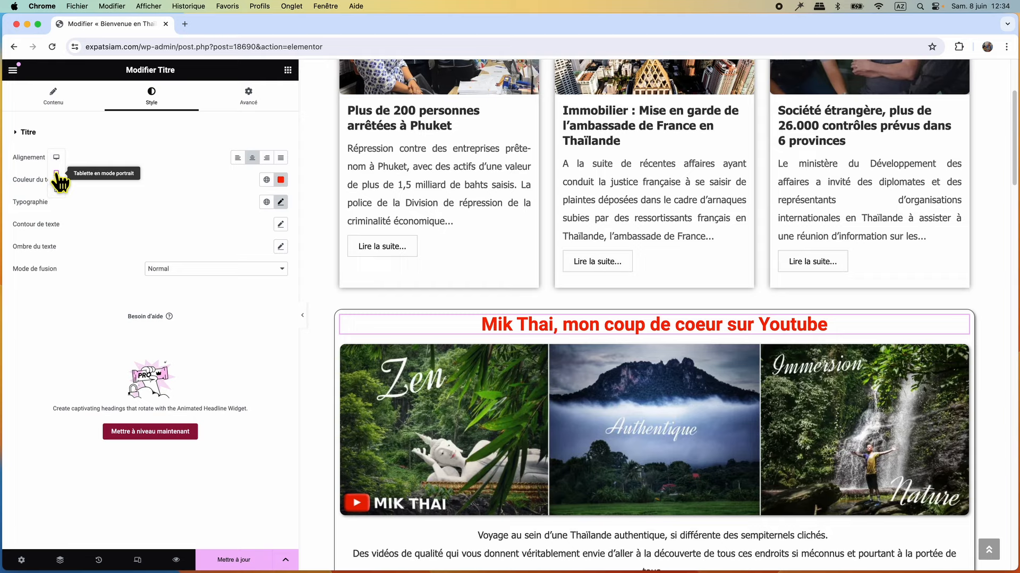
click(57, 173)
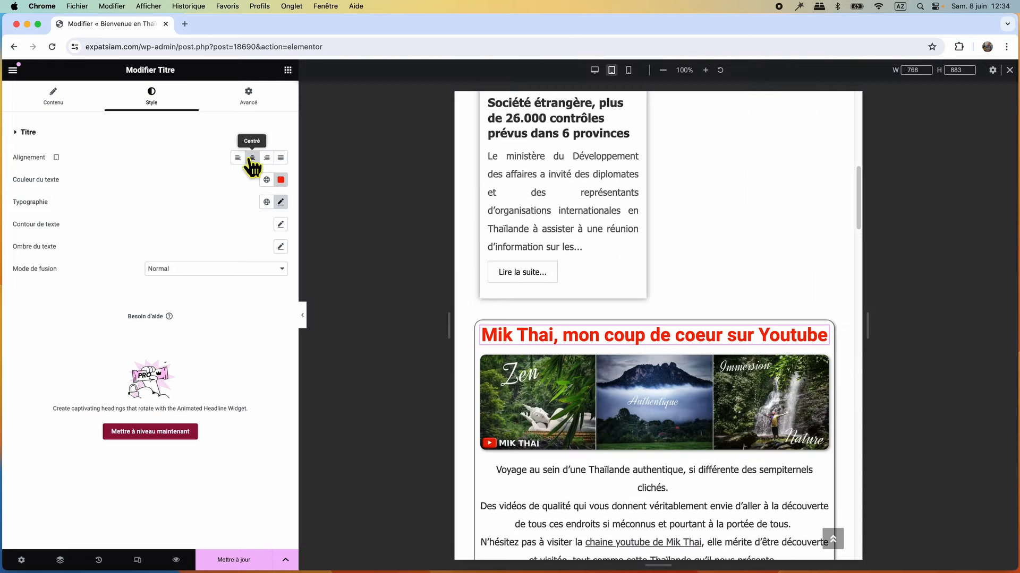
mouse_move(56, 158)
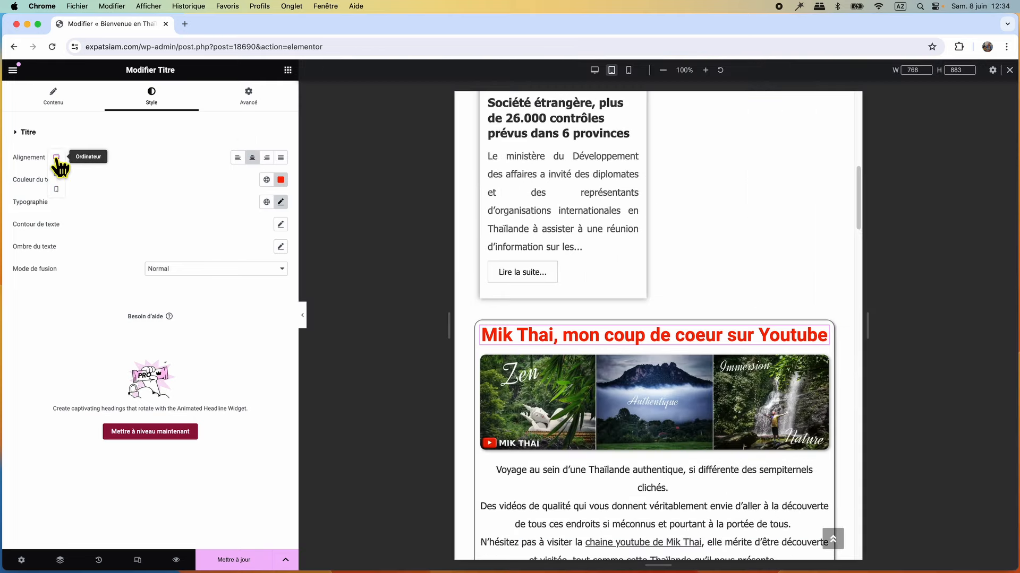
click(57, 190)
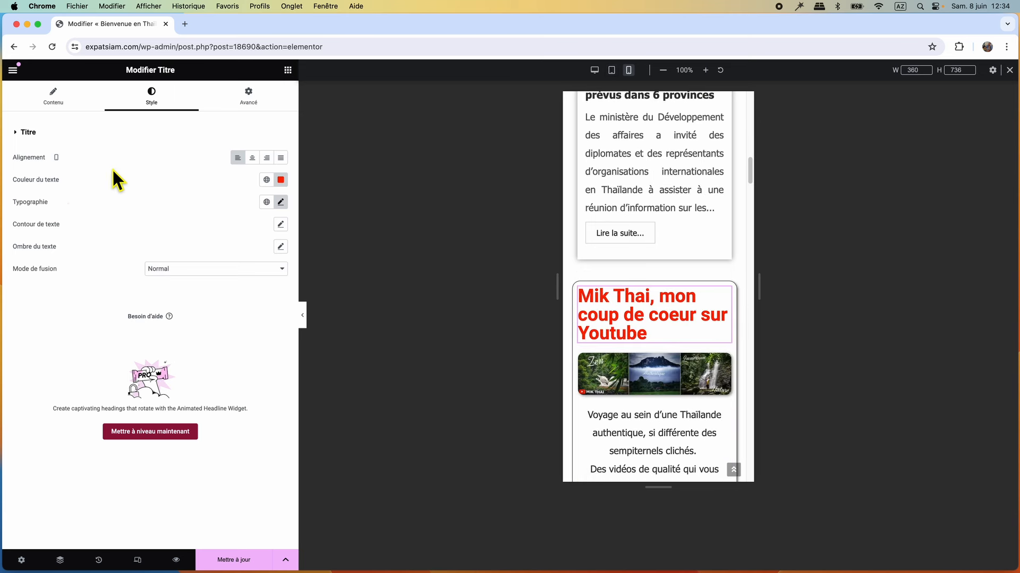
Shorten the heading text to "Mik Thai, mon coup de coeur sur Youtub" and return to its style settings
click(54, 101)
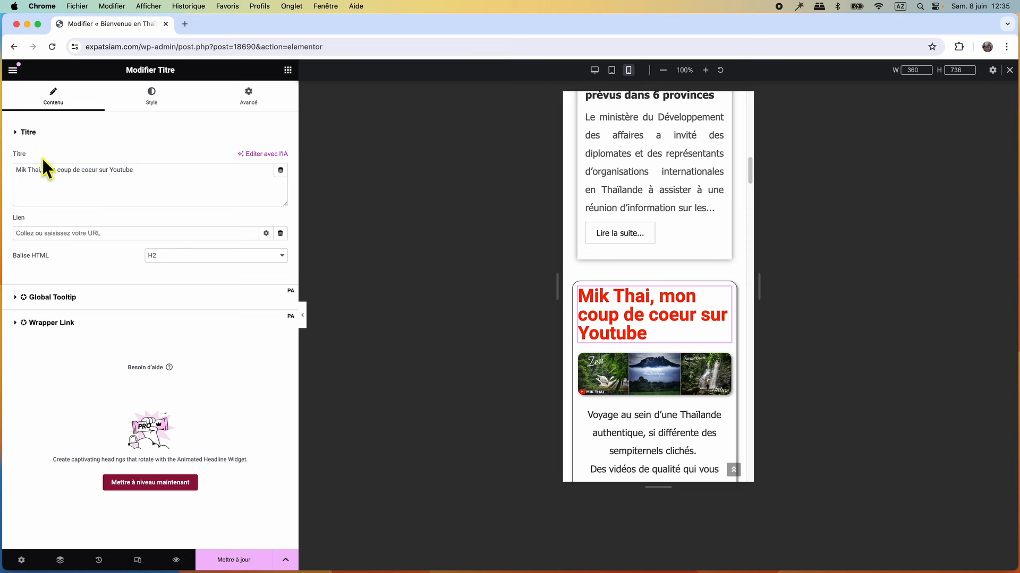
click(144, 181)
key(BackSpace)
click(152, 96)
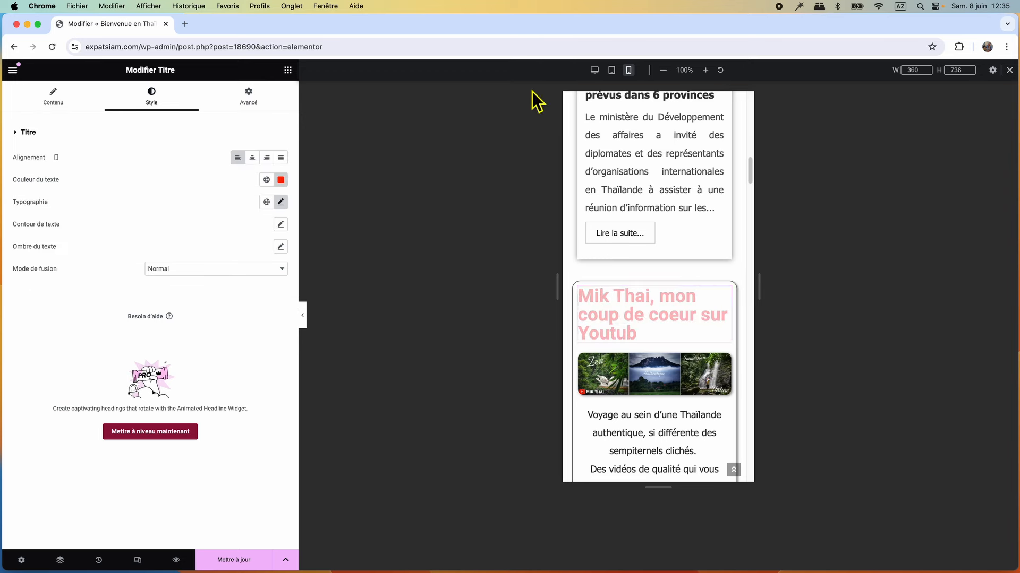
Check the edited heading text in the desktop, tablet portrait and mobile portrait previews
click(594, 70)
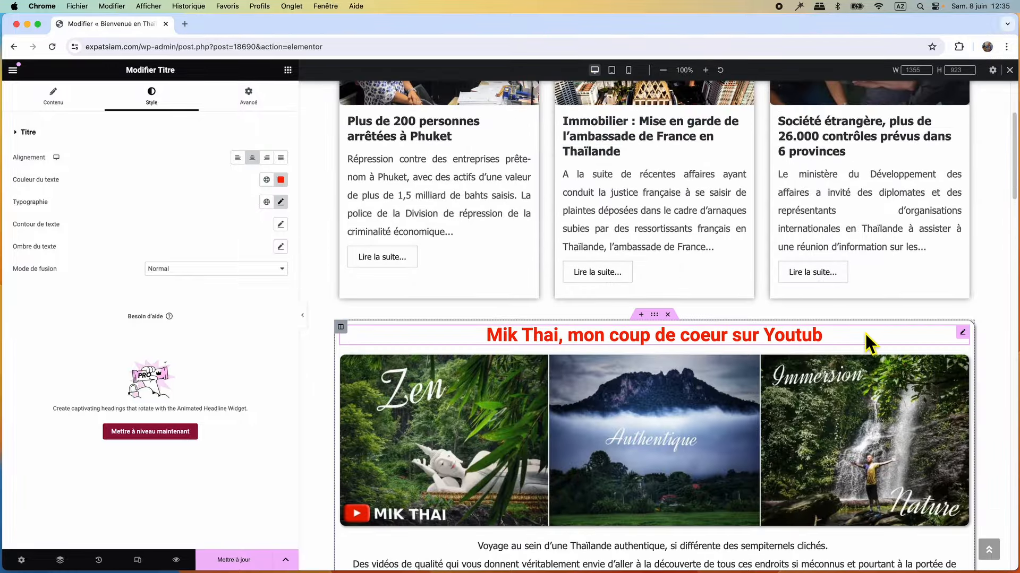
click(612, 71)
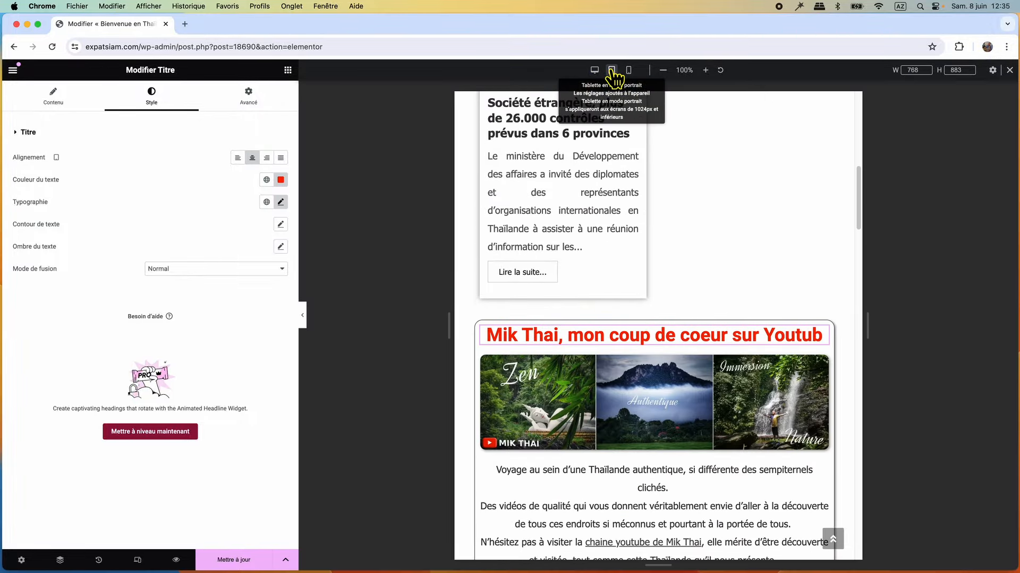
click(629, 70)
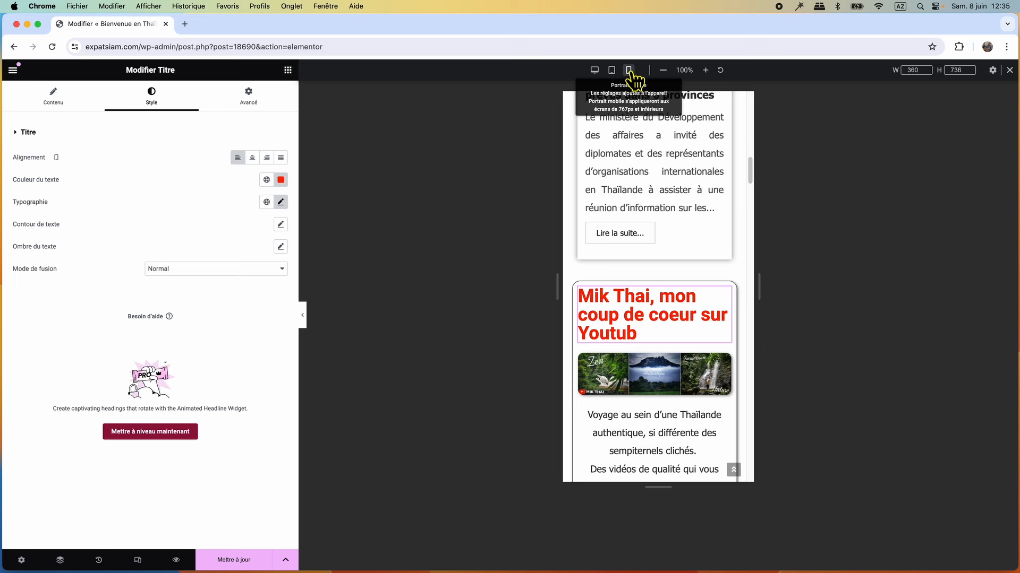
Centre the "Mik Thai, mon coup de coeur sur Youtube" heading for mobile portrait
click(154, 100)
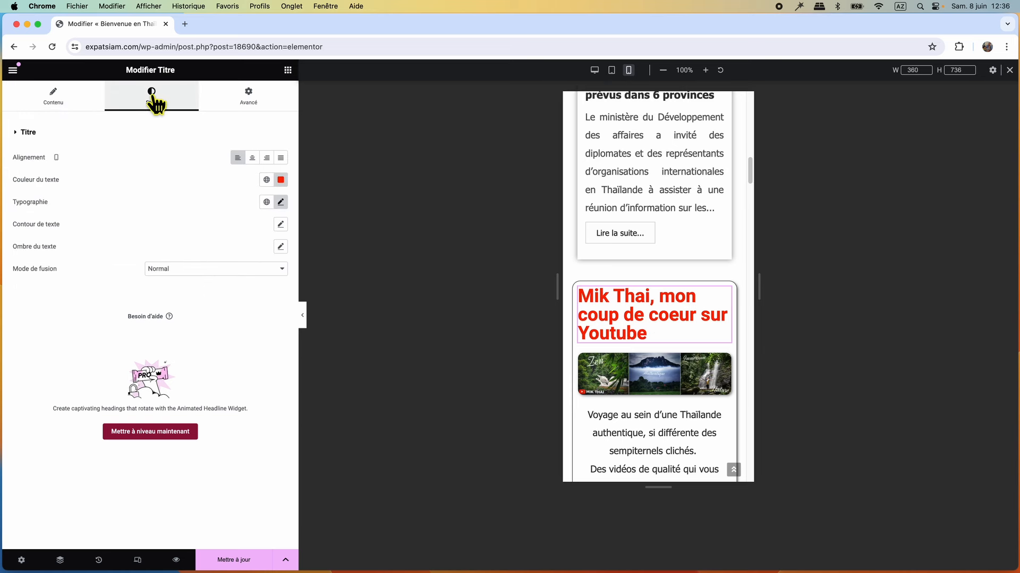
click(56, 157)
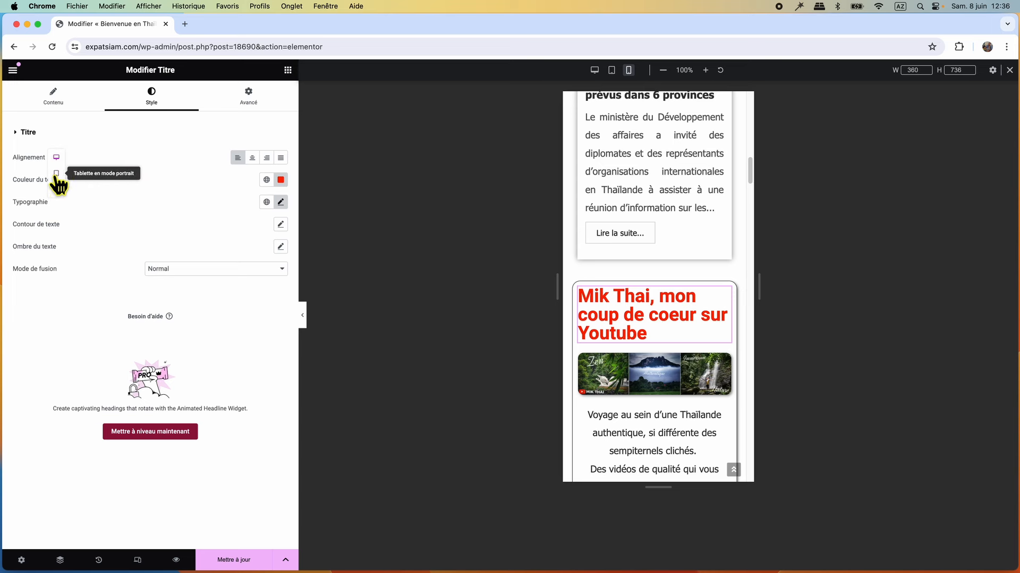
click(254, 160)
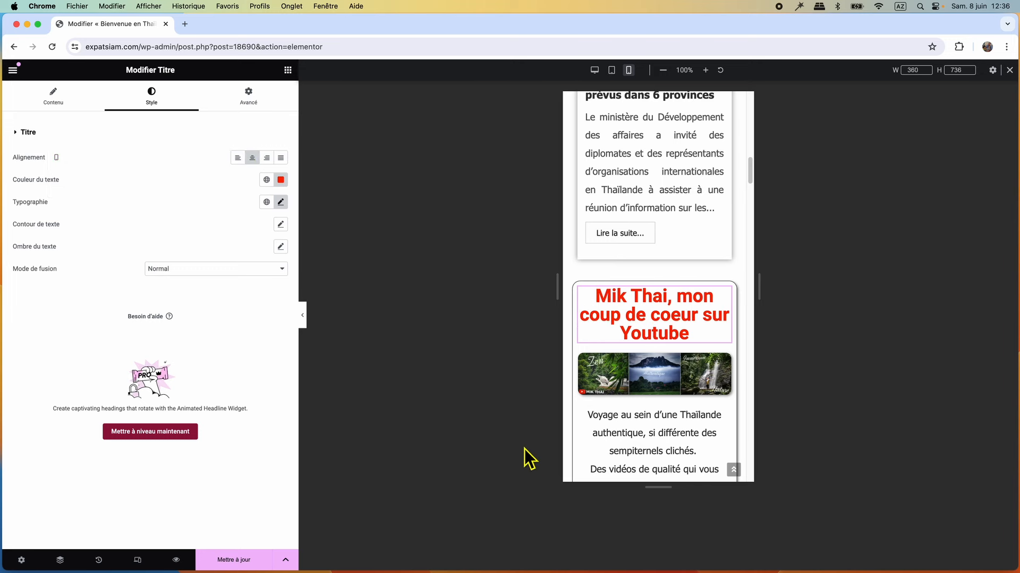
Justify the descriptive paragraph below the "Mik Thai" image for mobile portrait
scroll(672, 422, down, 3)
scroll(671, 419, down, 5)
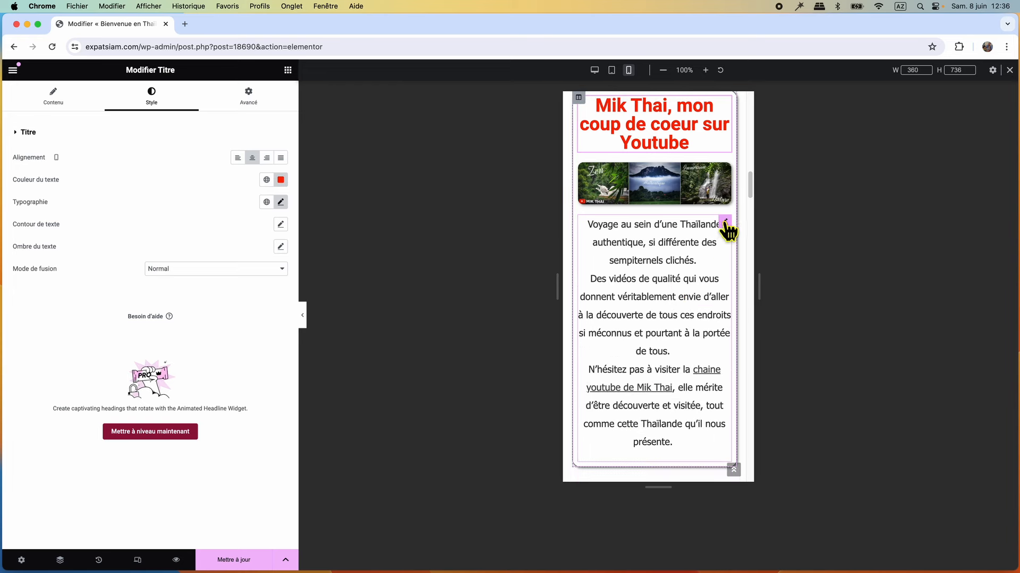
click(725, 222)
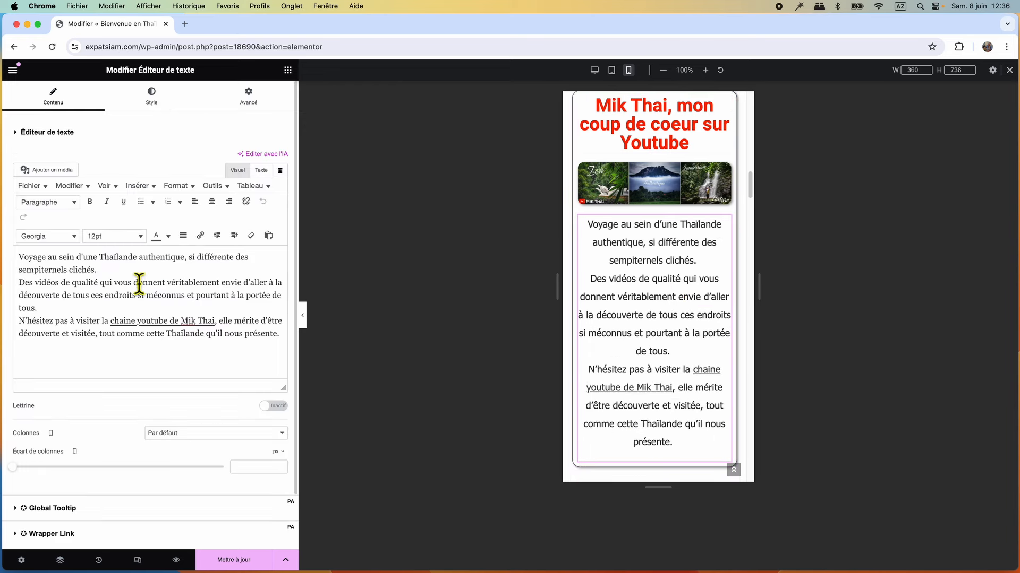
click(151, 101)
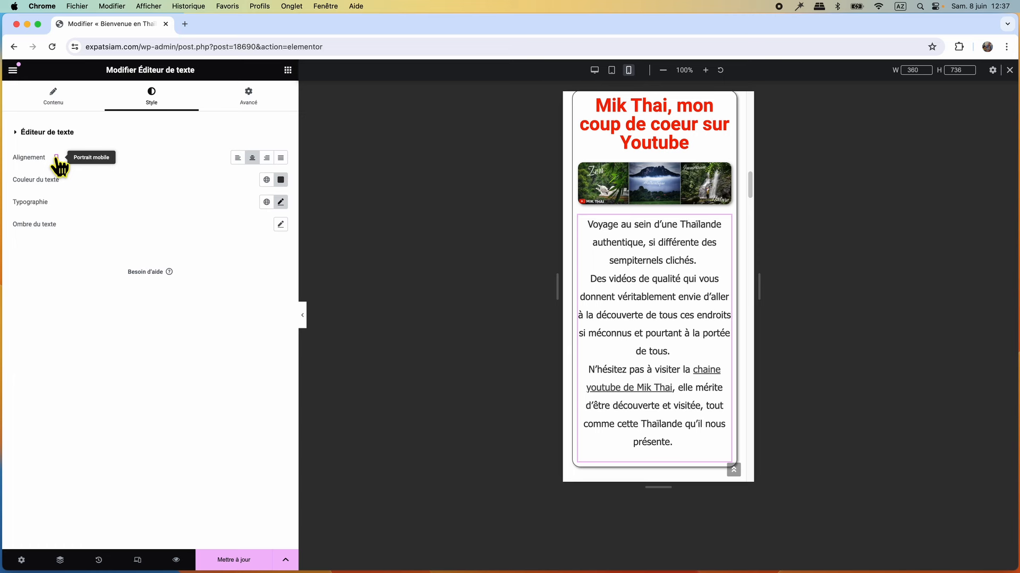
click(281, 158)
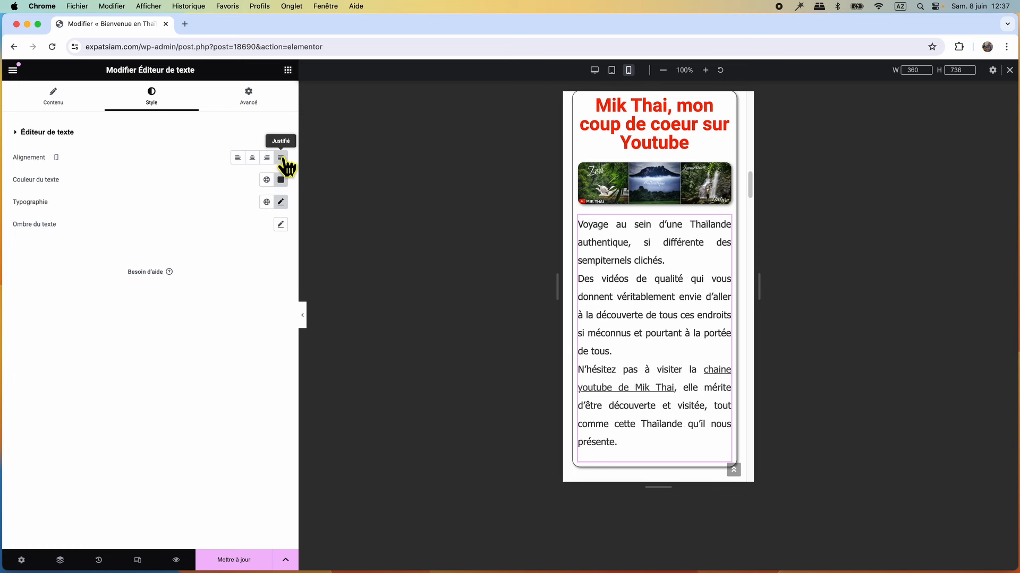
Compare the descriptive paragraph's alignment in the desktop view with the mobile portrait view
mouse_move(56, 158)
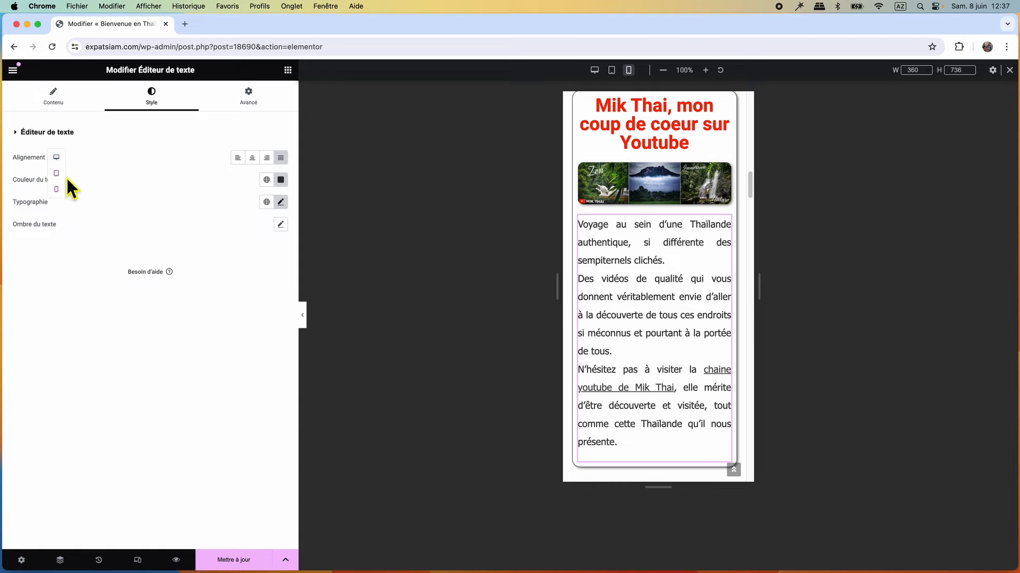
click(56, 158)
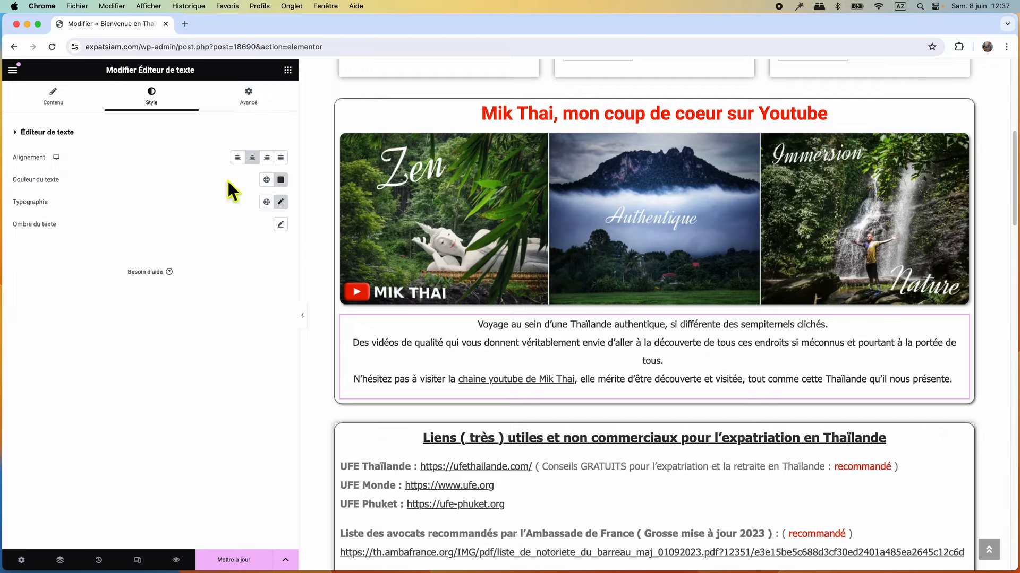
click(56, 157)
click(55, 192)
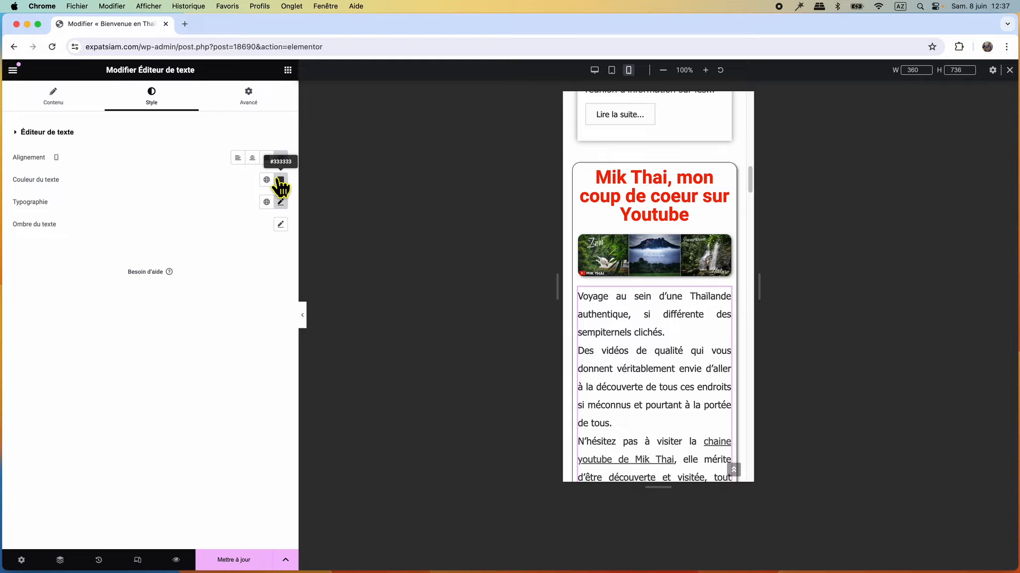
Set the paragraph's font size to 16 px for mobile portrait and reduce it slightly for desktop
click(281, 203)
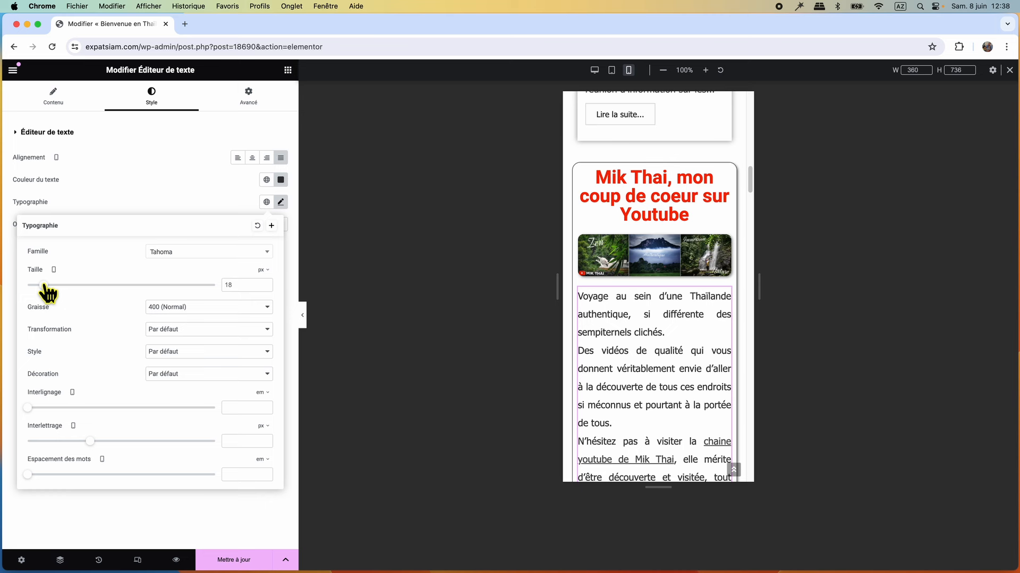
drag(73, 284, 42, 292)
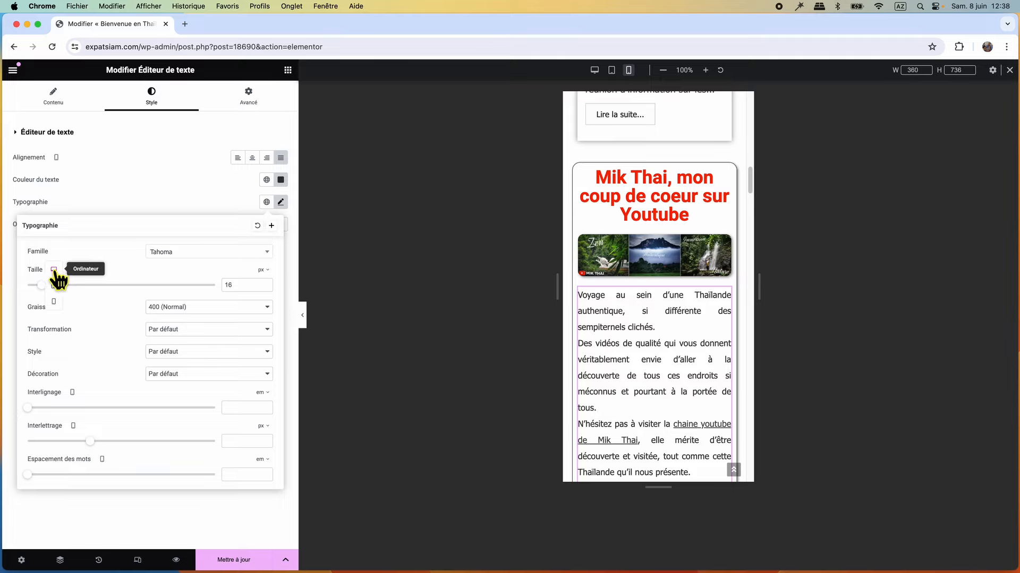
click(53, 270)
click(54, 269)
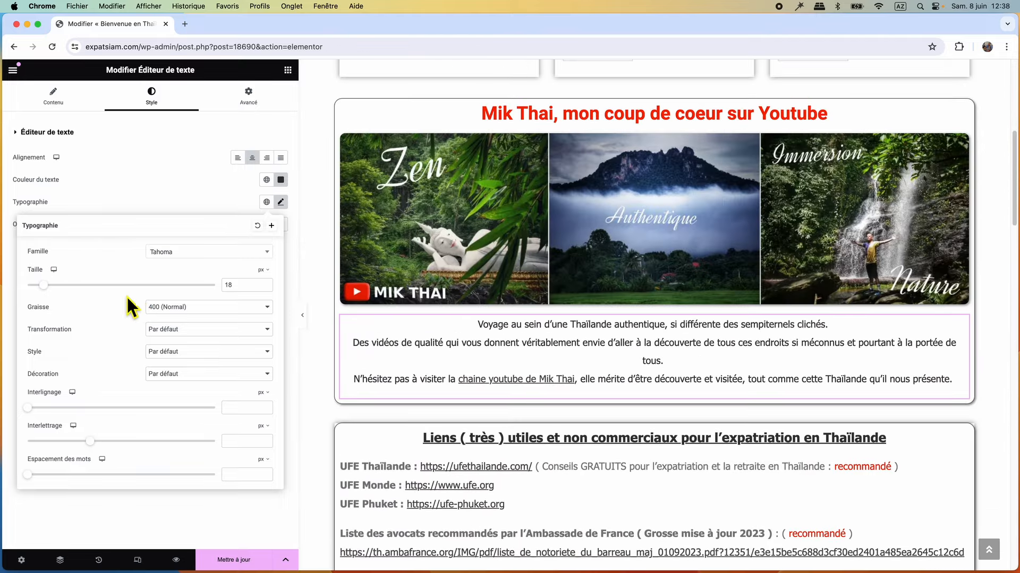
drag(49, 293, 47, 292)
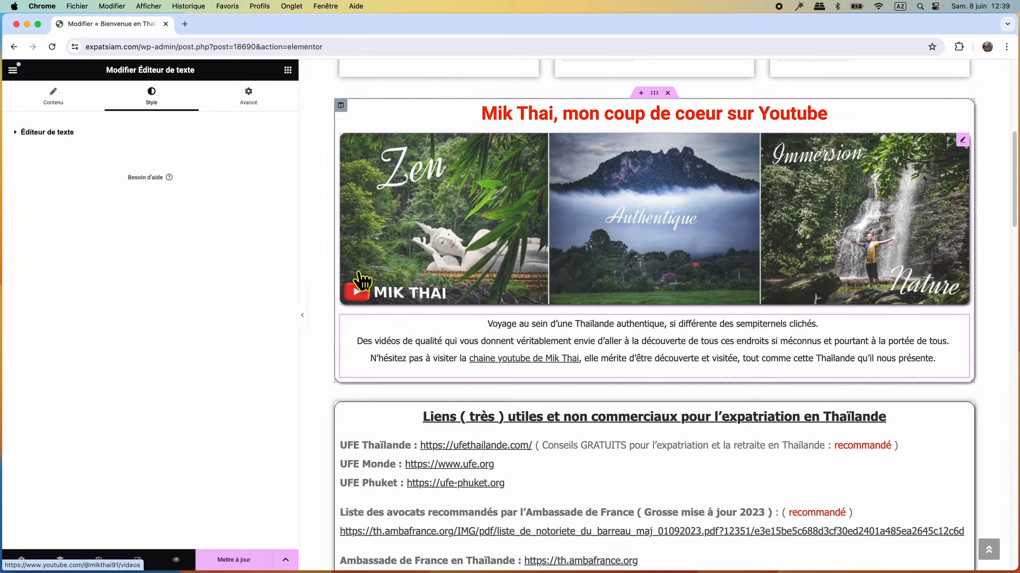
Review the "Mik Thai" section in responsive mode for desktop, tablet portrait and mobile portrait
scroll(360, 275, up, 1)
scroll(363, 282, up, 2)
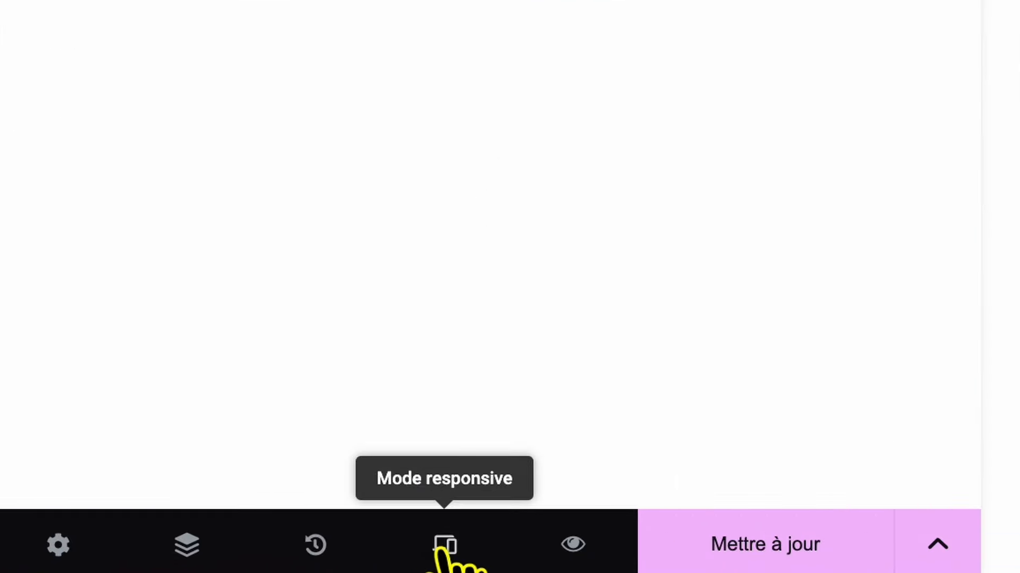
click(443, 548)
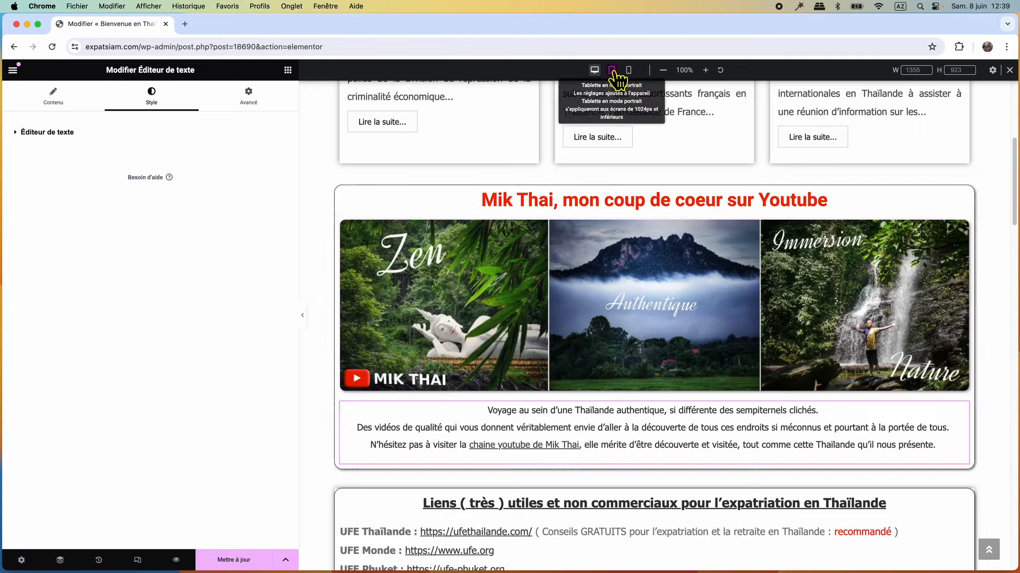
click(612, 70)
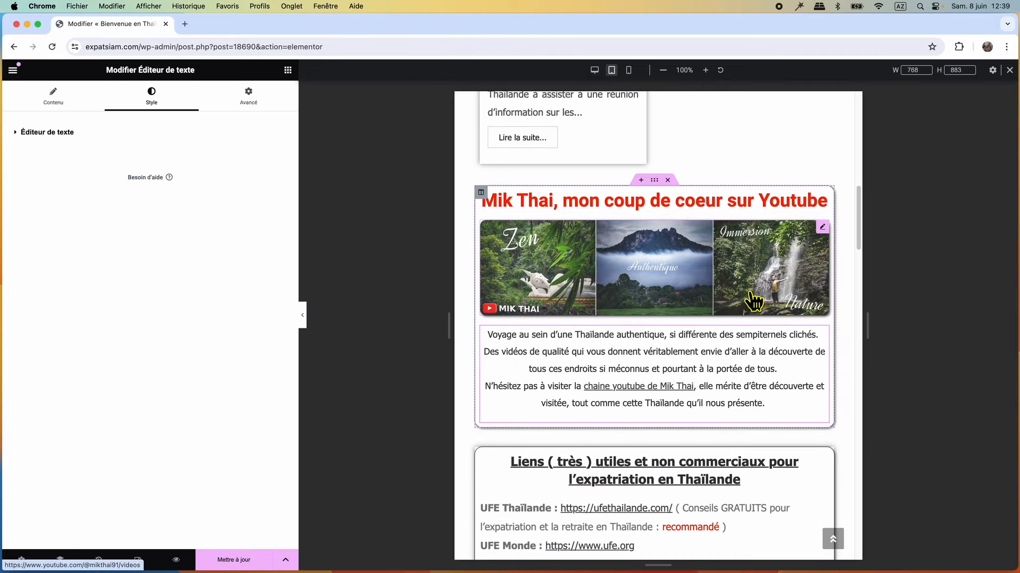
click(630, 73)
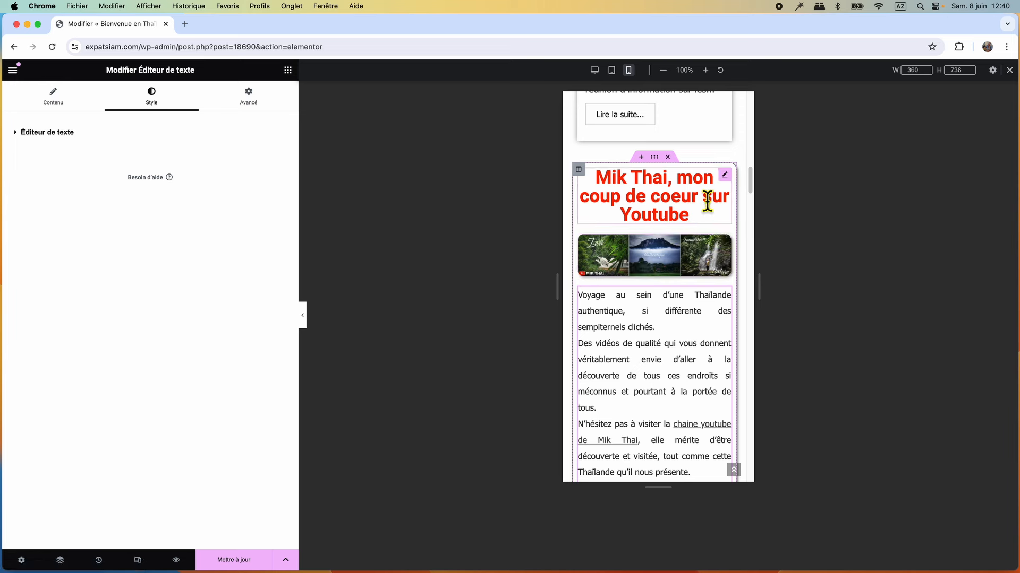
Set the "Mik Thai, mon coup de coeur sur Youtube" heading's font size to 23 px for mobile portrait
click(725, 175)
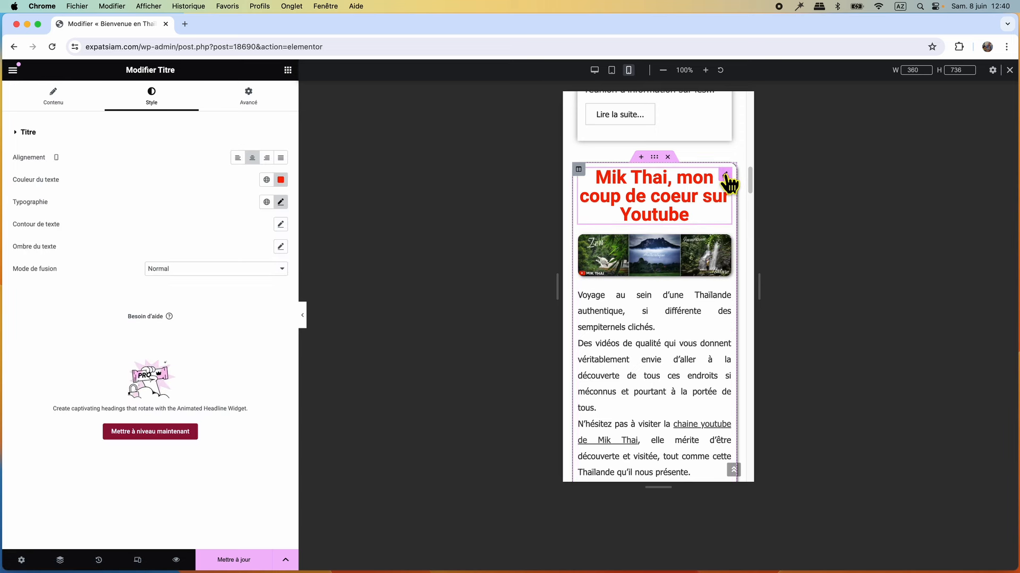
click(281, 203)
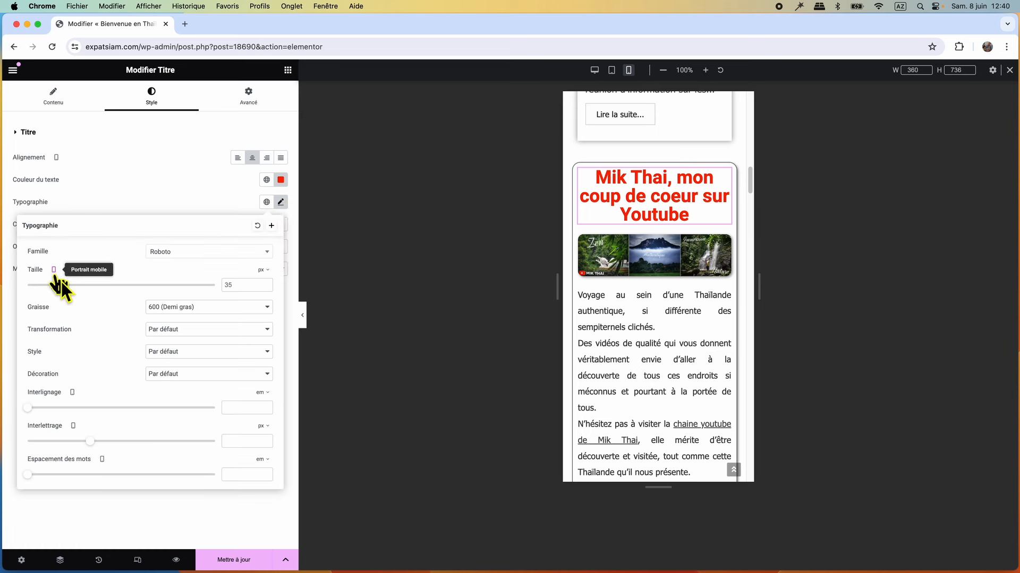
drag(61, 291, 47, 295)
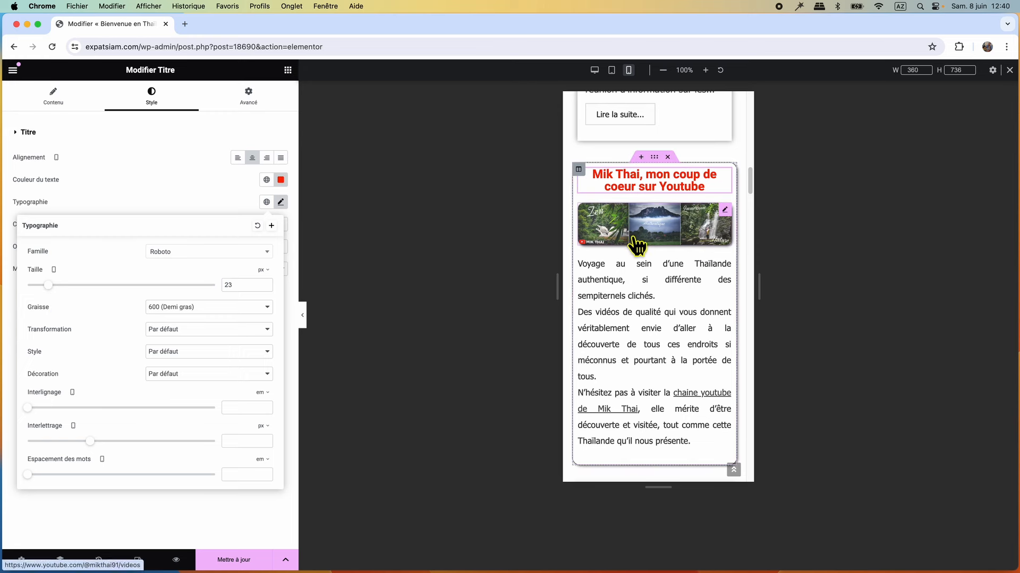
Hide the wide three-panel "Mik Thai" image on mobile portrait
click(726, 210)
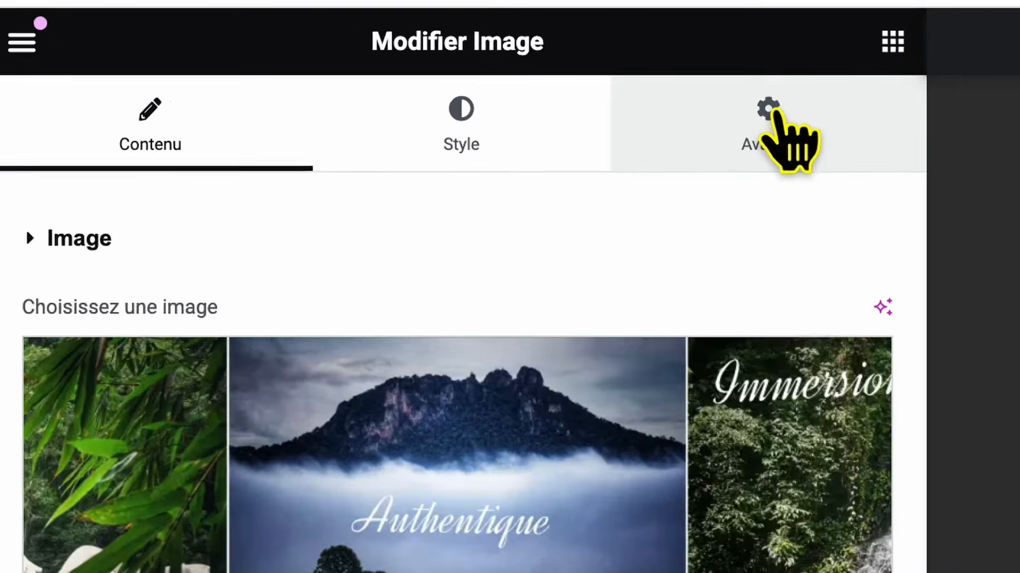
click(775, 112)
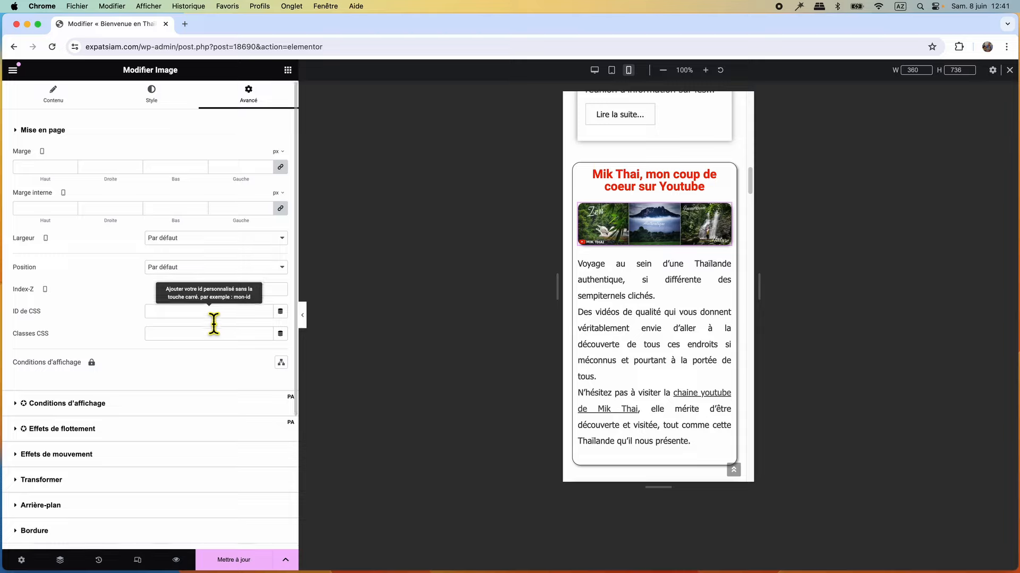
scroll(213, 323, down, 5)
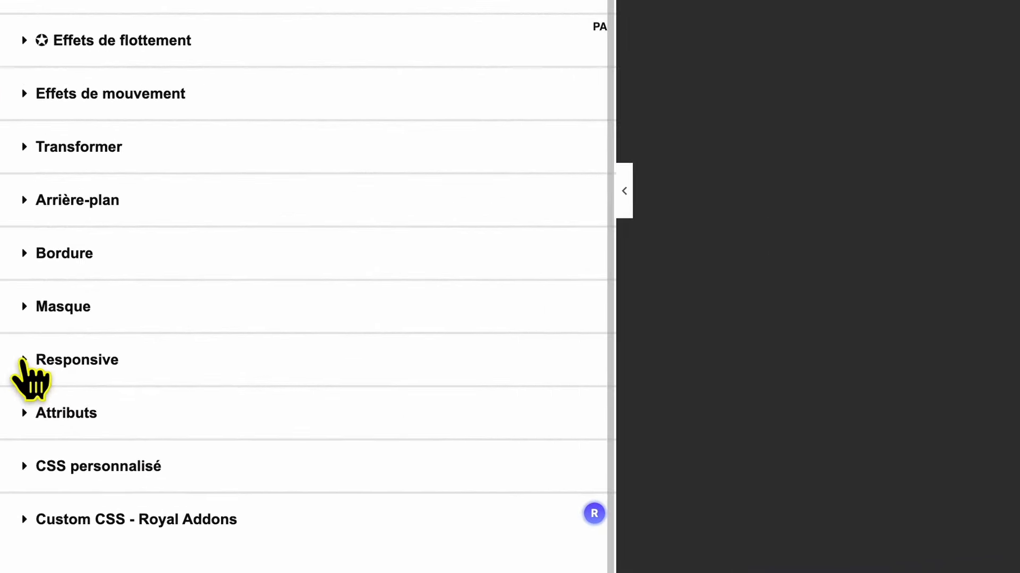
click(24, 360)
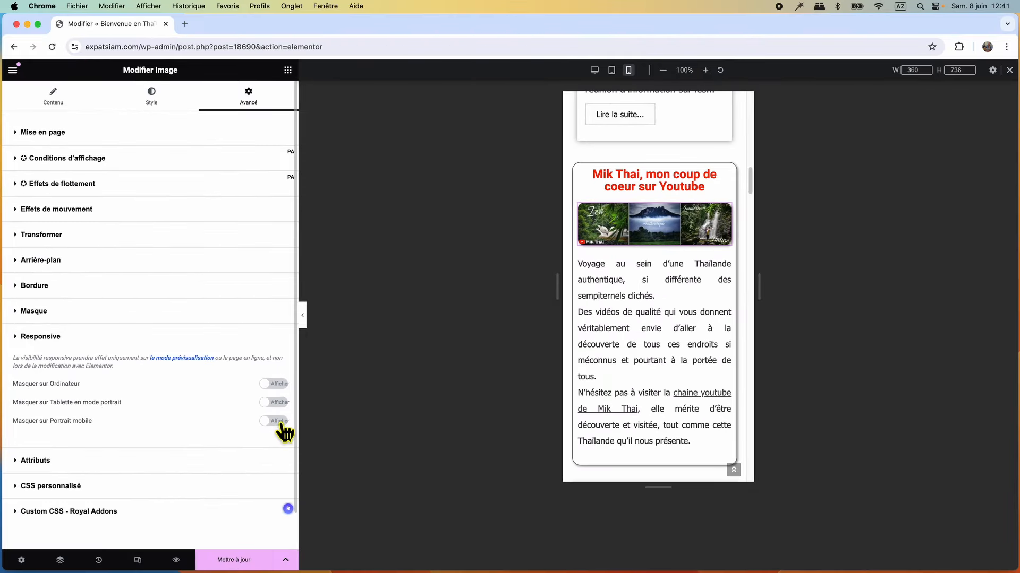
click(279, 422)
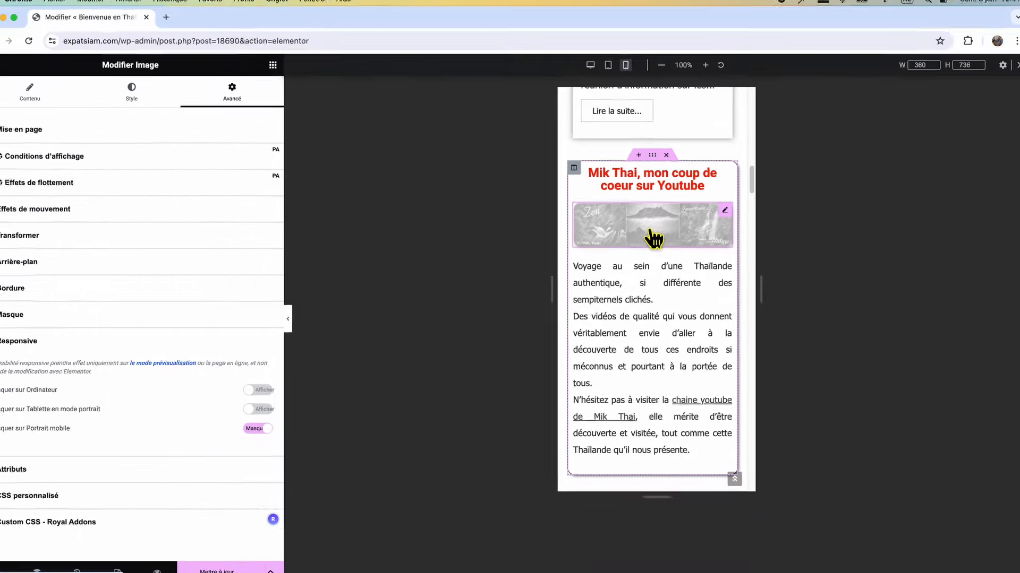
Check the three-panel image's visibility in the tablet portrait and desktop previews, then return to mobile portrait
click(608, 66)
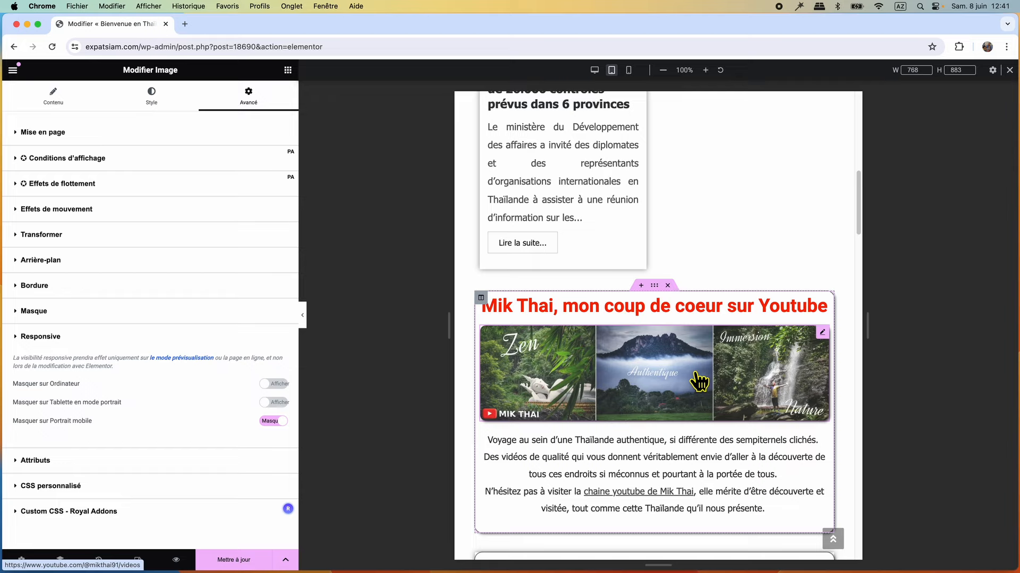
click(595, 71)
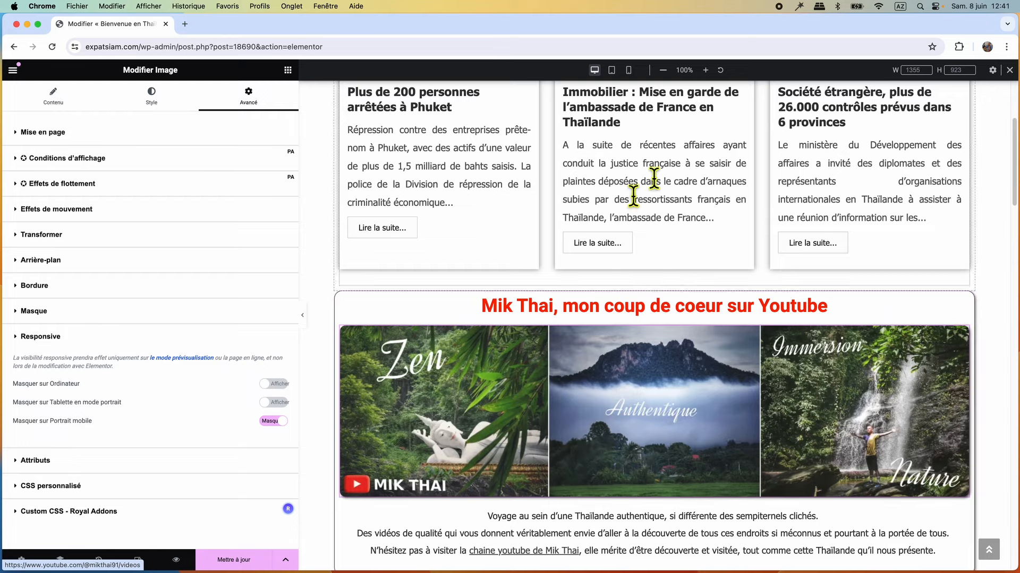
click(629, 70)
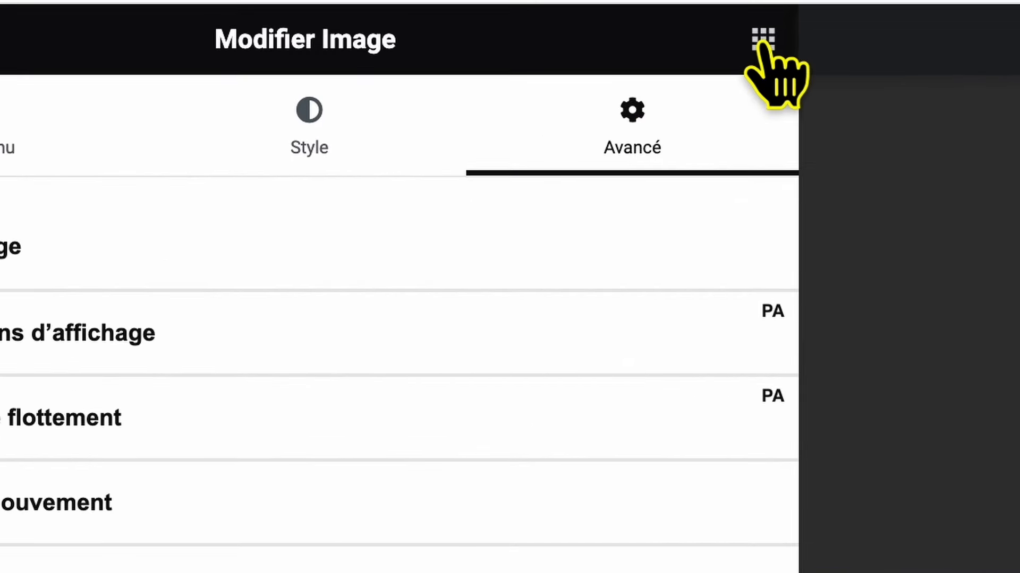
Add an Image widget between the hidden three-panel image and the descriptive paragraph
click(763, 43)
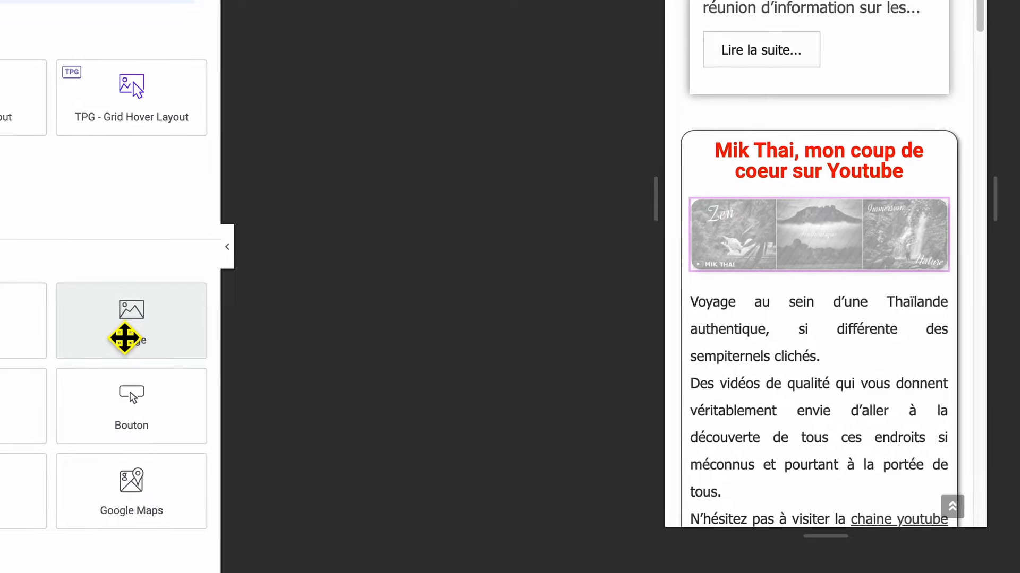
click(149, 345)
drag(121, 337, 841, 292)
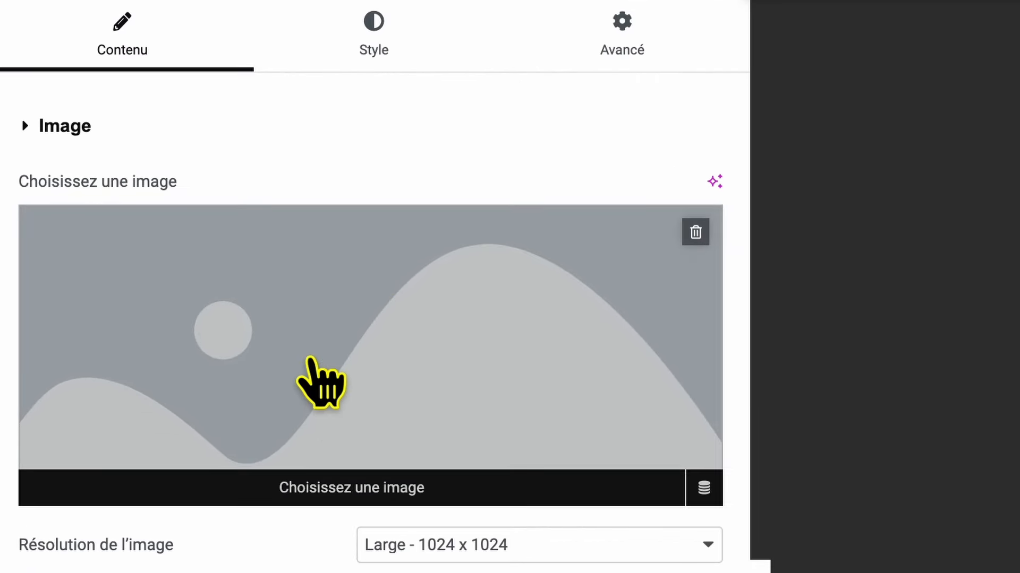
Insert 400-X-400-THAILANDE.webp from the media library into the new image widget and set its resolution to Entier
click(309, 360)
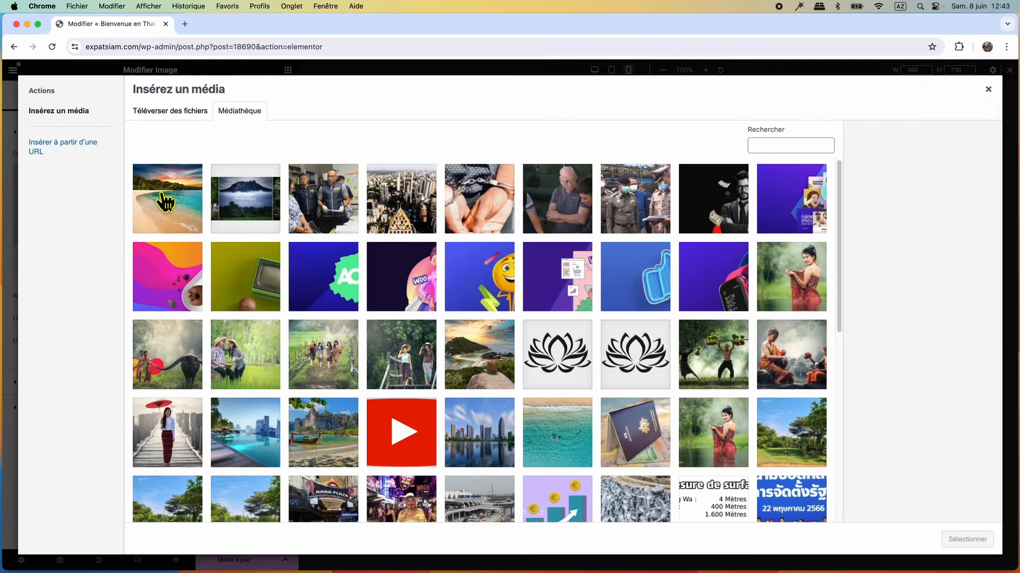
click(168, 202)
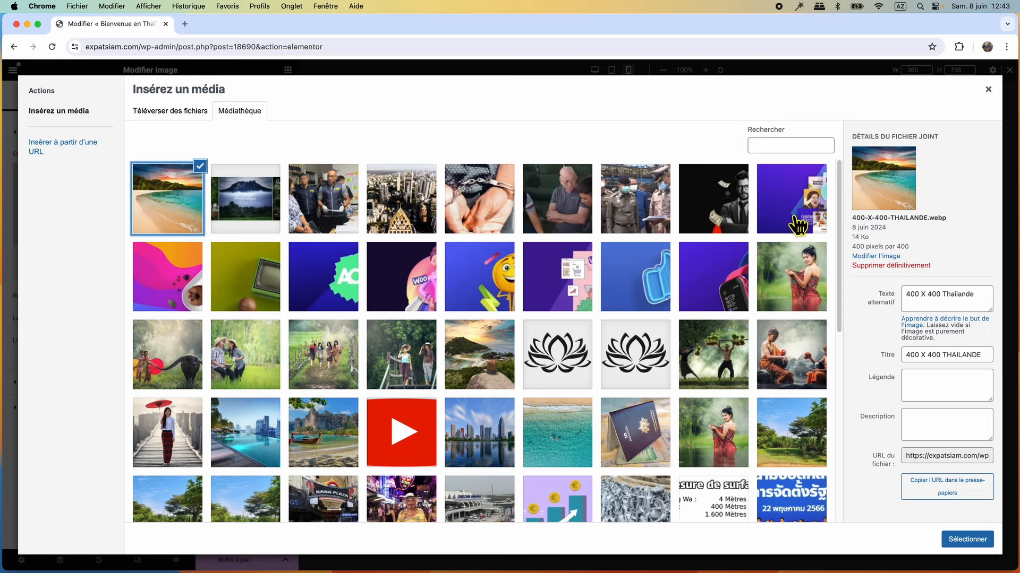
click(961, 540)
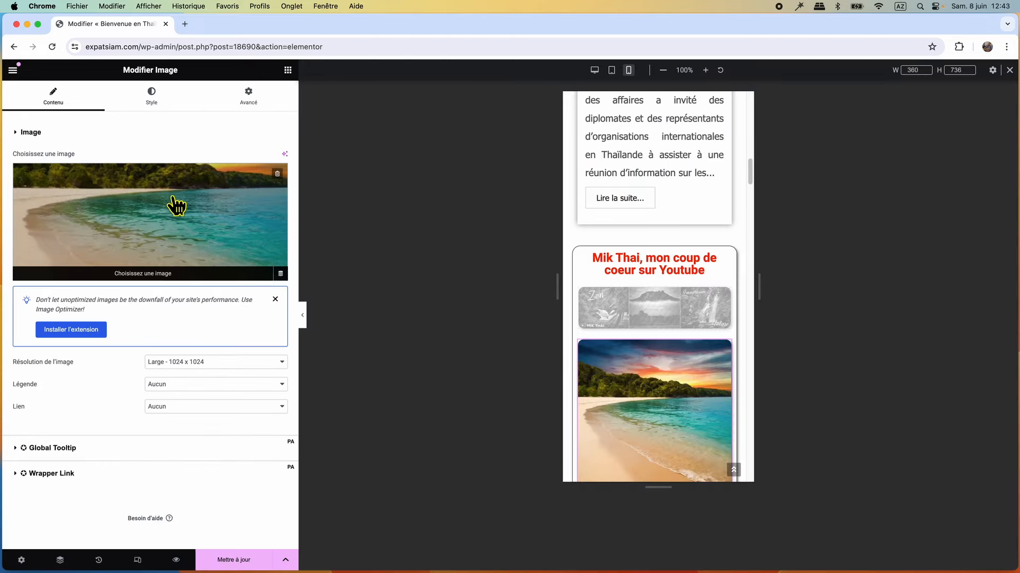
click(228, 364)
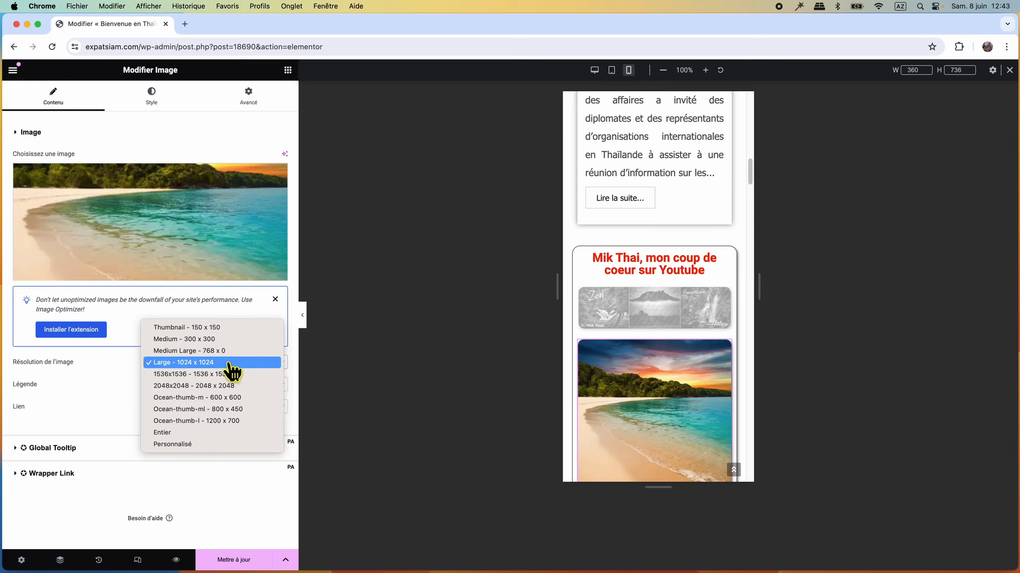
click(178, 434)
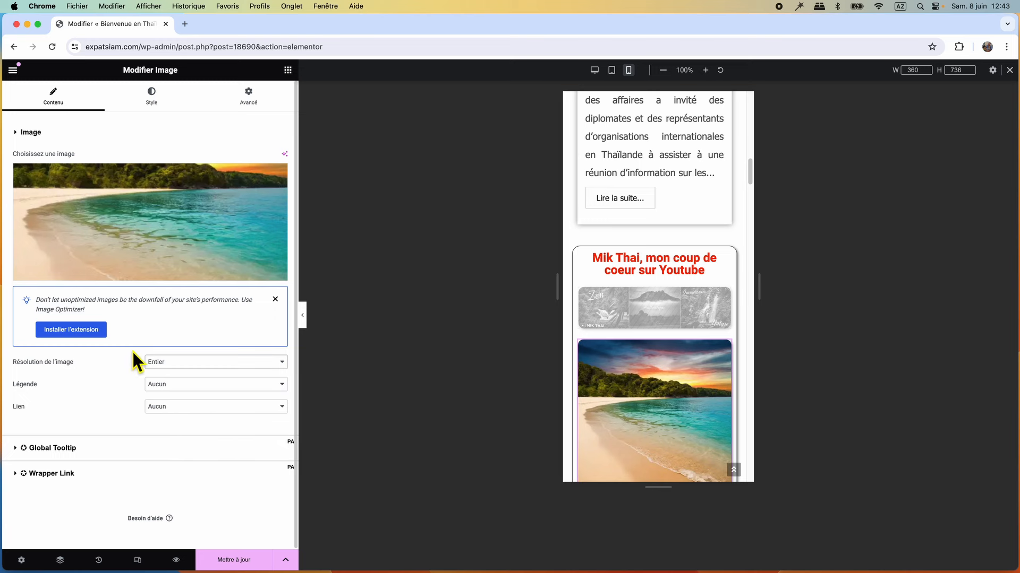
Hide the beach image on tablet portrait and desktop, and update the page
click(247, 101)
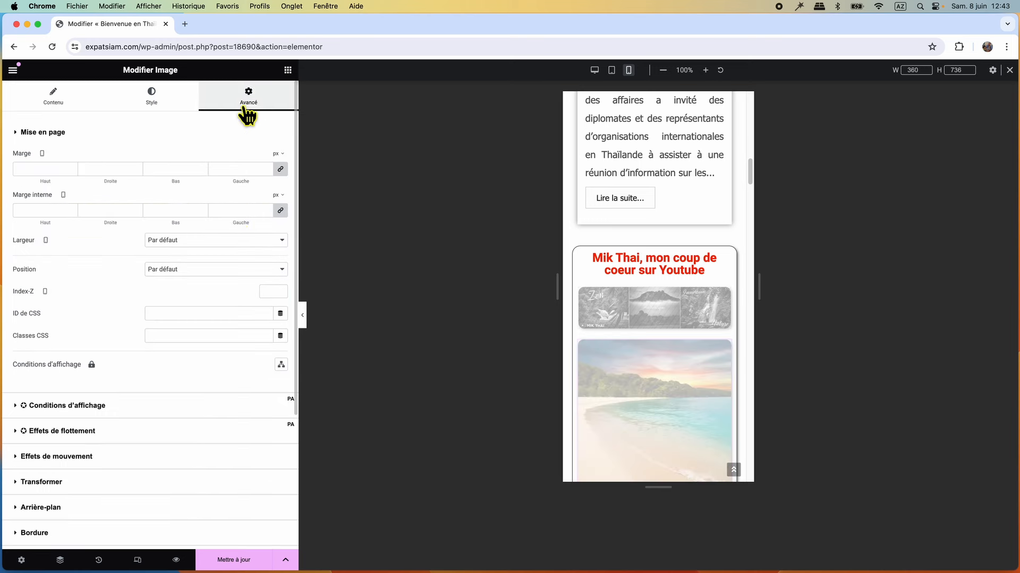
scroll(171, 417, down, 5)
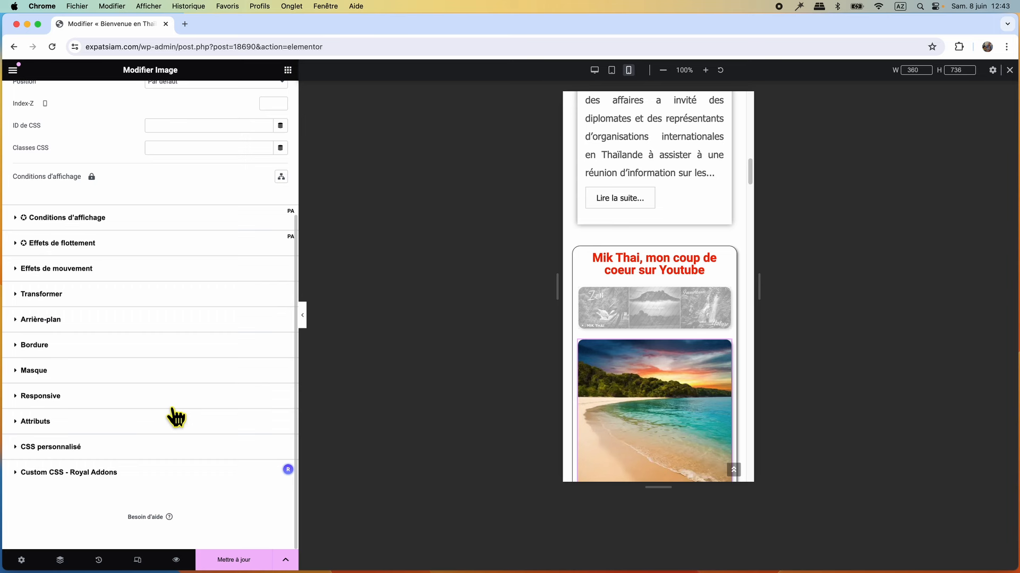
click(17, 397)
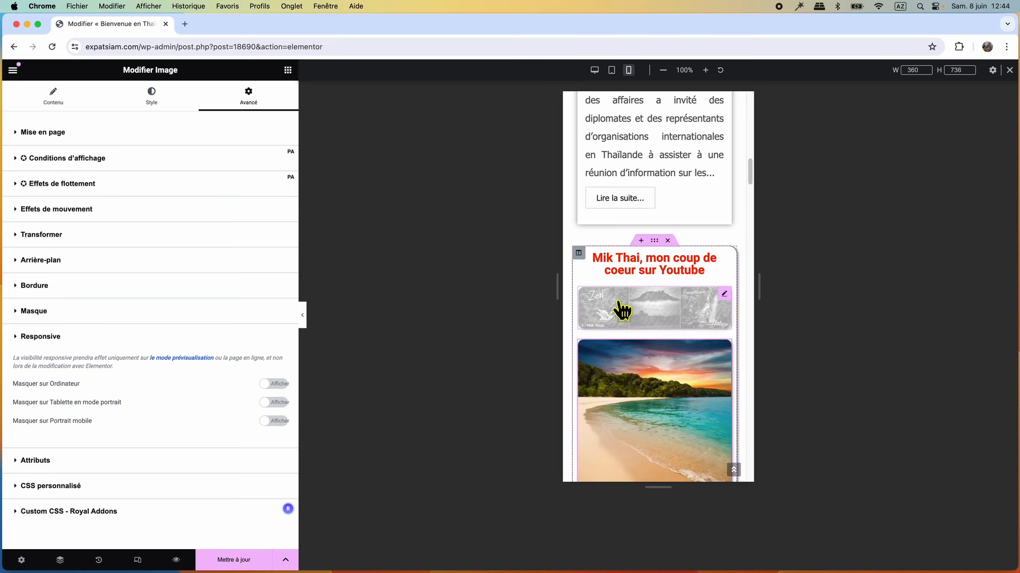
click(281, 403)
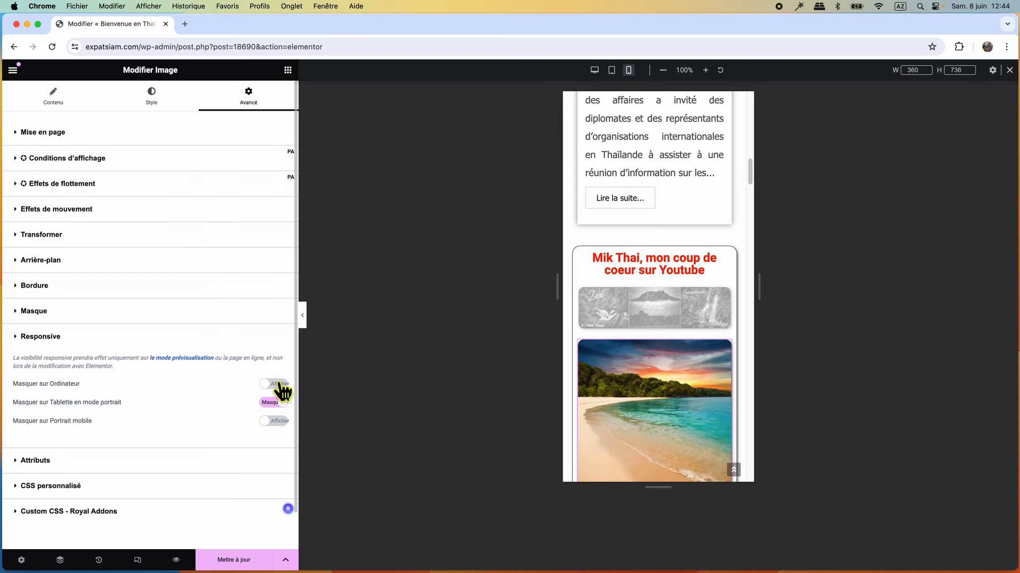
click(280, 386)
click(228, 560)
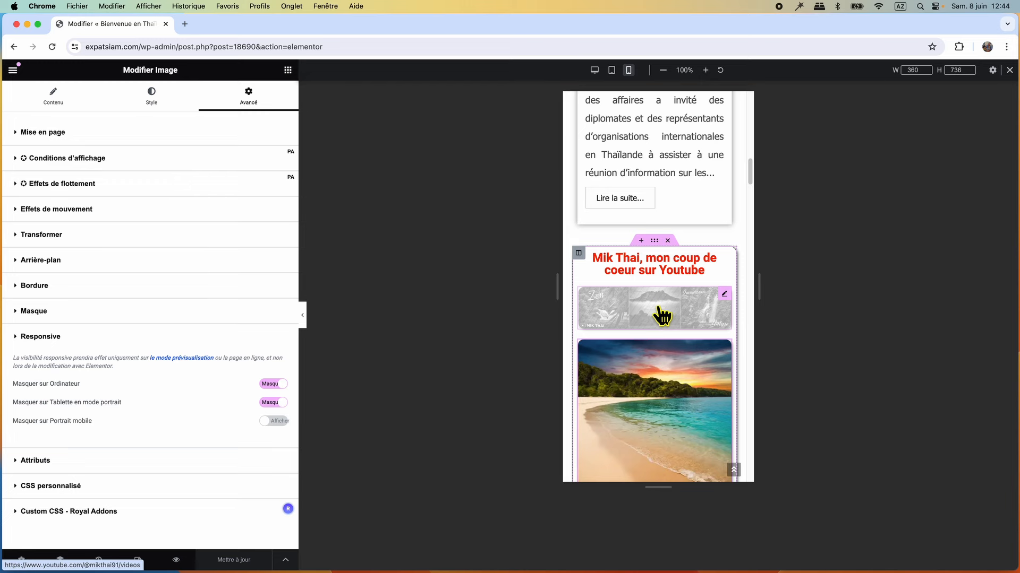
Check the visibility of the three-panel and beach images in the Mik Thai section in tablet portrait and desktop previews
click(612, 70)
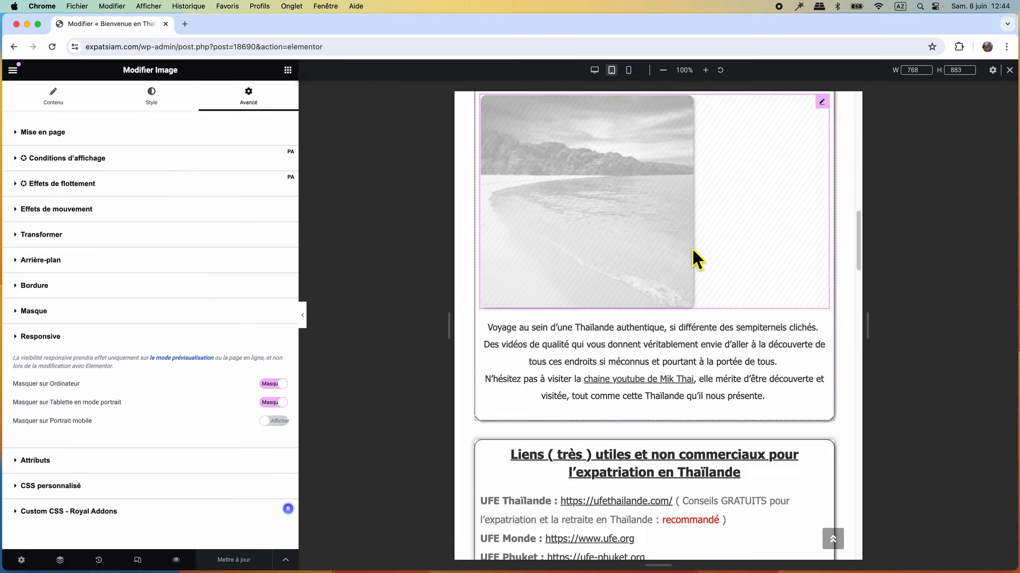
scroll(691, 249, up, 5)
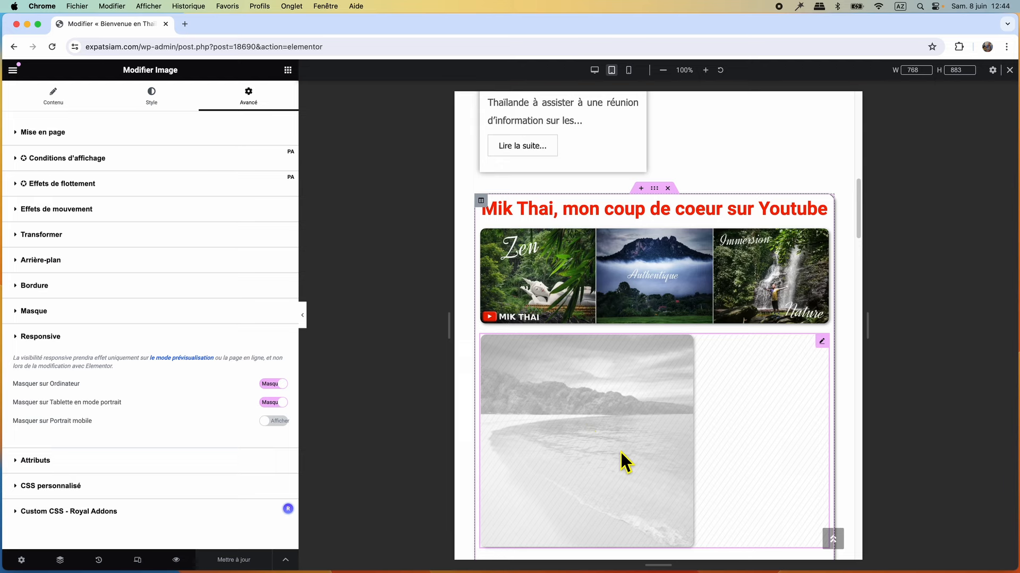
click(595, 70)
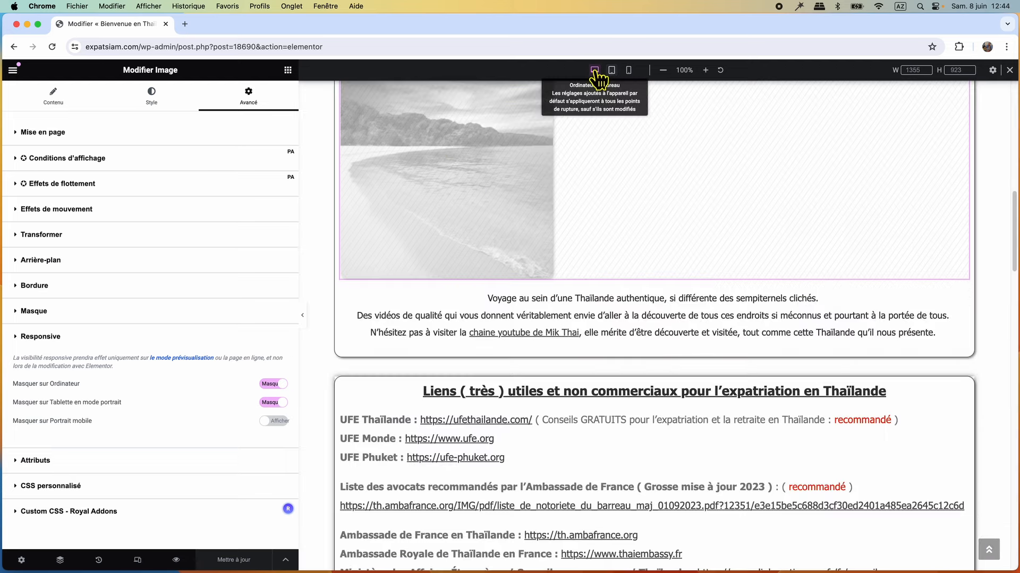
scroll(688, 320, up, 5)
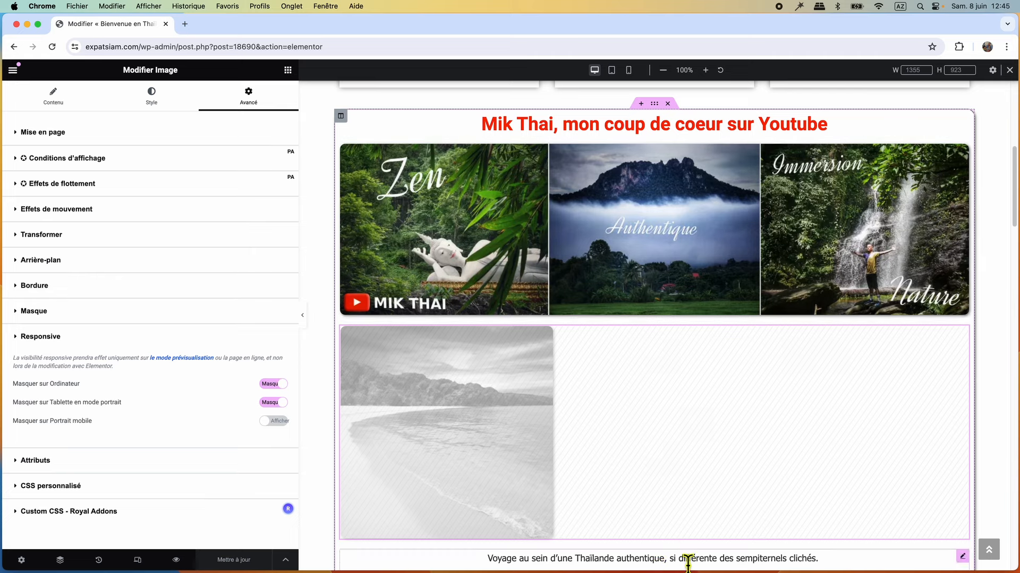
Switch to the live home page in Brave and check the Mik Thai section at desktop width, then with the window narrowed to mobile width
key(super+Tab)
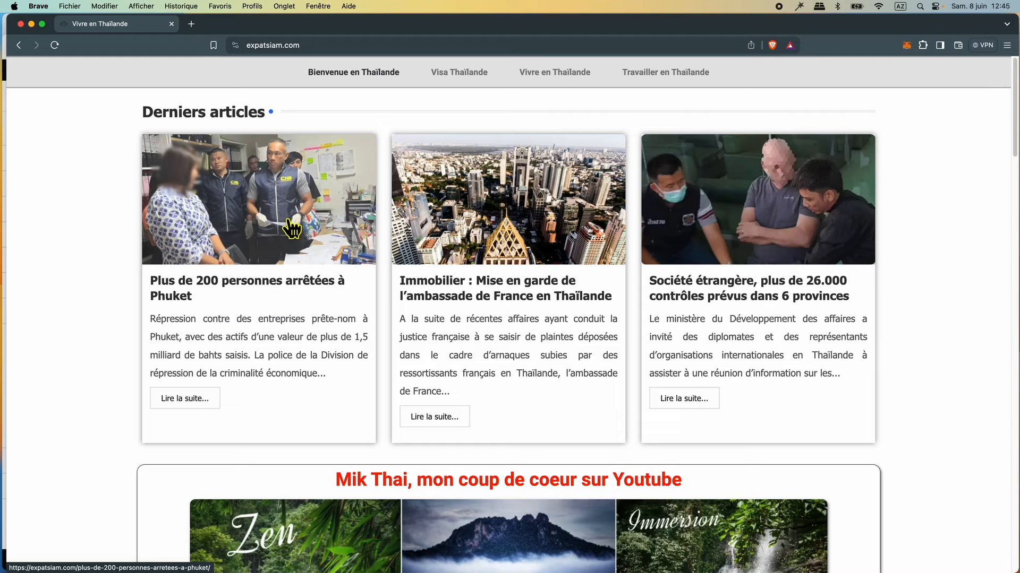
scroll(628, 339, down, 5)
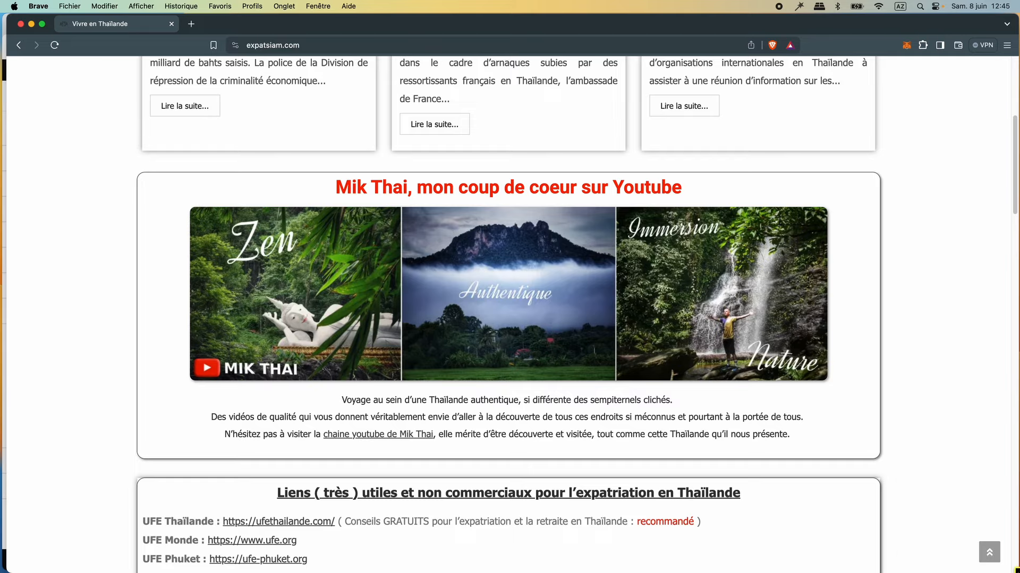
drag(1015, 566, 305, 559)
scroll(212, 454, down, 10)
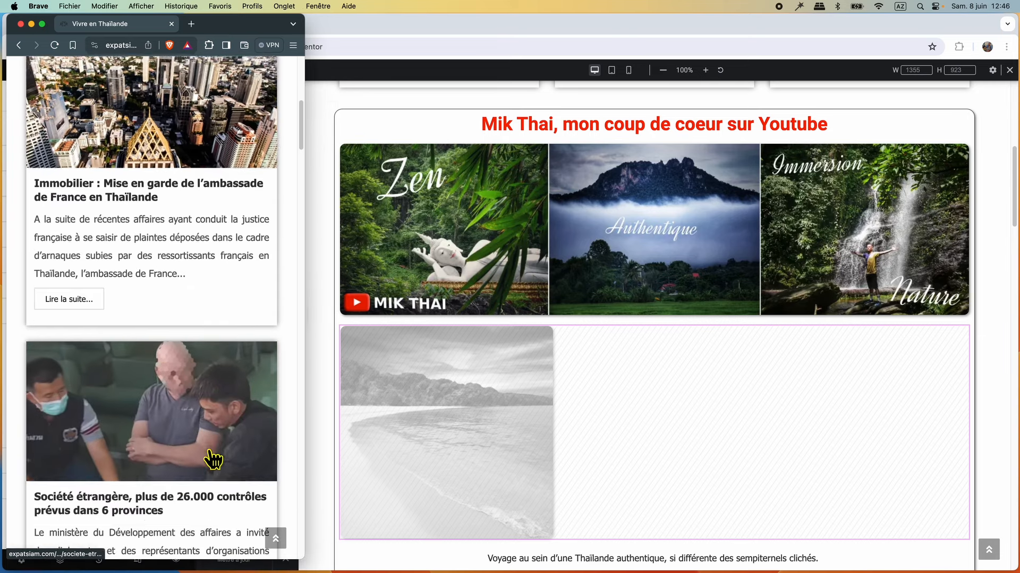
scroll(213, 458, down, 4)
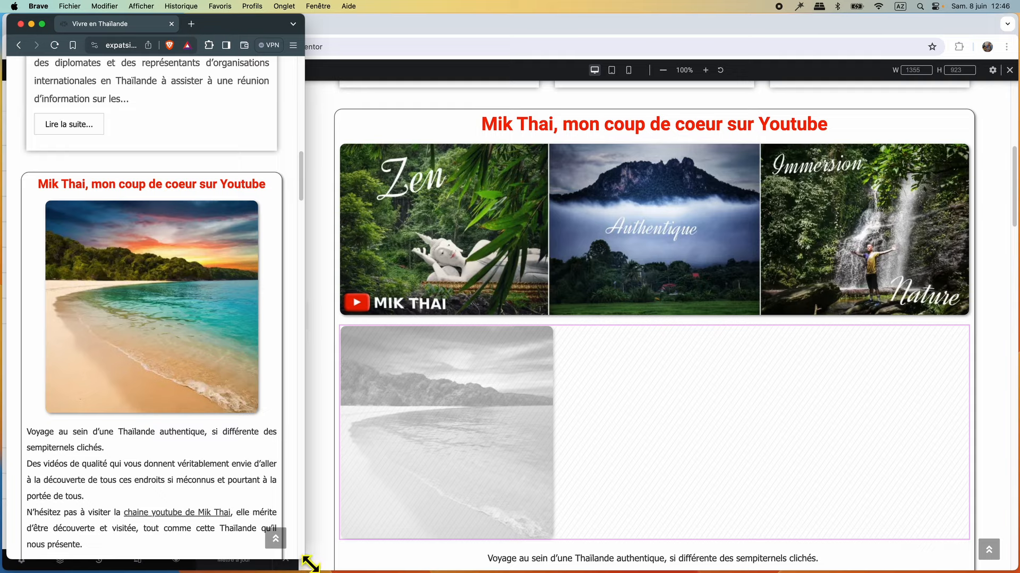
Resize the live page's window to tablet, mobile and desktop widths to compare which image the Mik Thai section displays
drag(303, 557, 449, 567)
scroll(380, 410, up, 10)
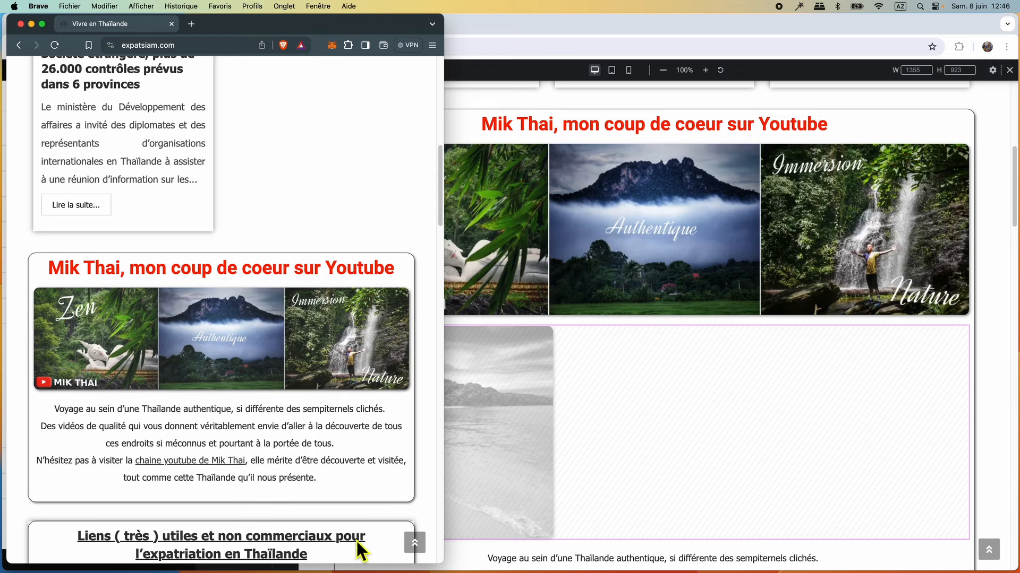
drag(448, 564, 399, 564)
scroll(301, 406, down, 10)
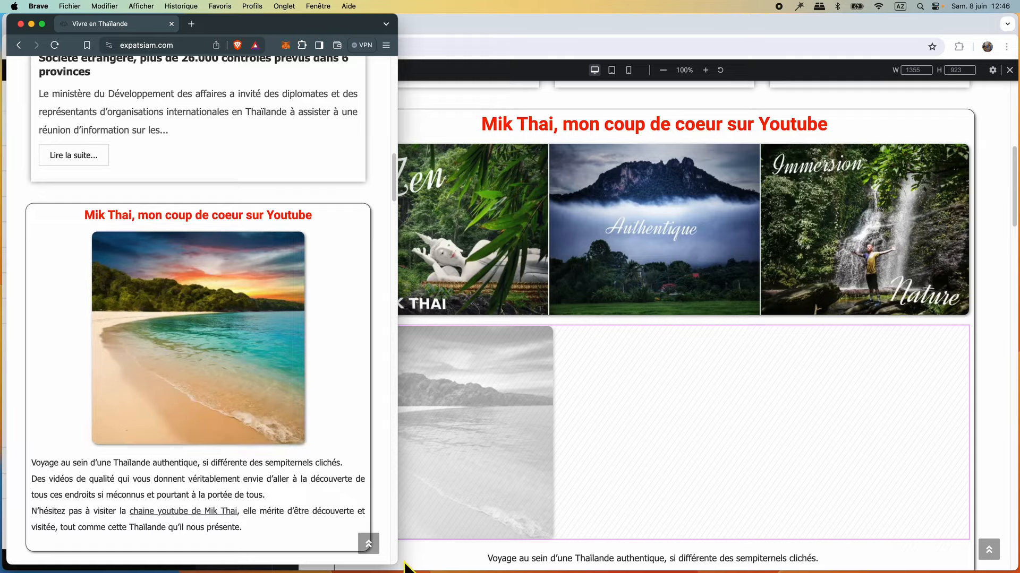
drag(384, 553, 960, 531)
scroll(787, 422, up, 10)
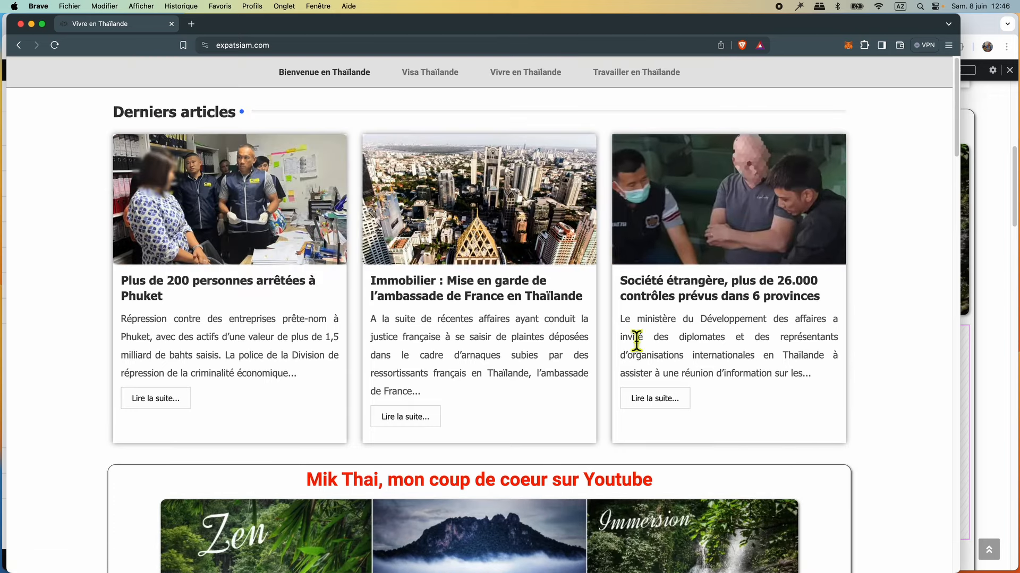
Return to the Elementor editor in Chrome and review the beach image's style, layout and responsive visibility settings
click(38, 6)
click(39, 161)
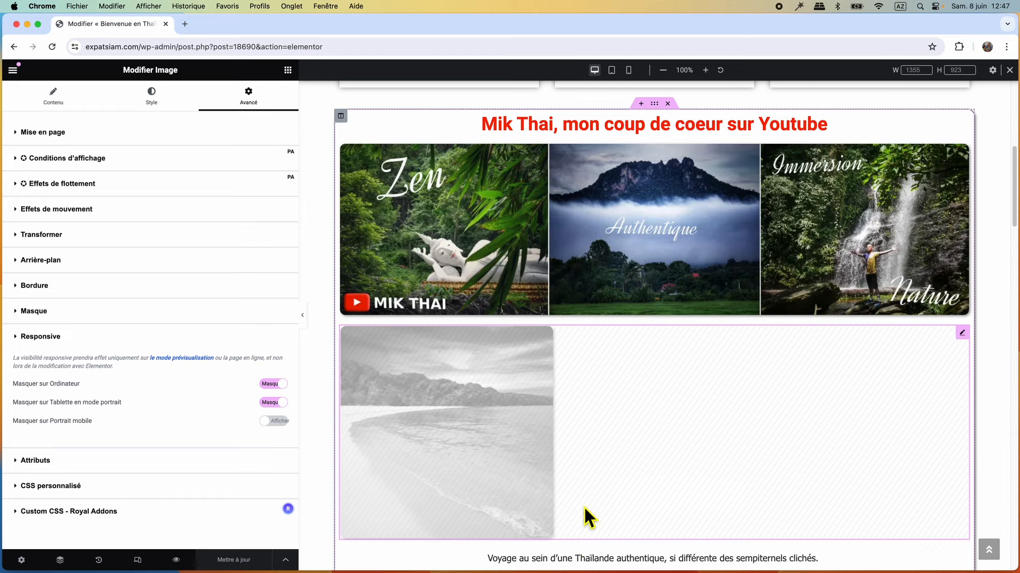
scroll(590, 501, down, 3)
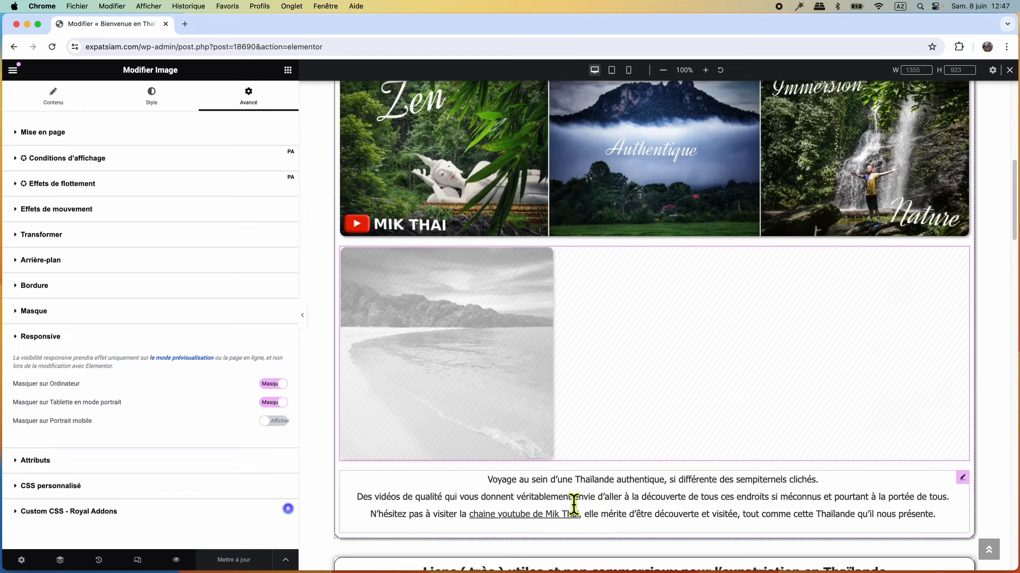
click(153, 100)
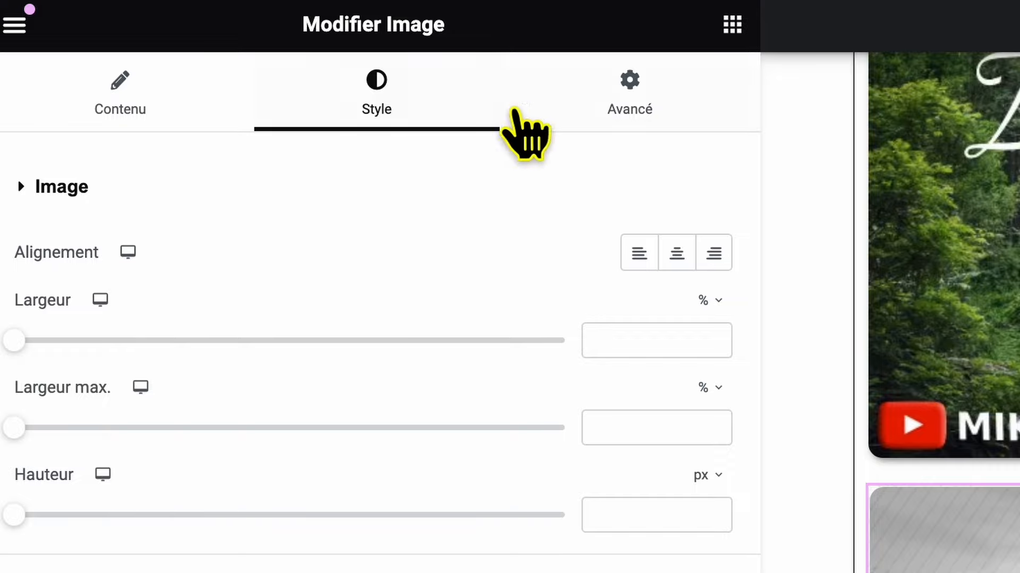
click(627, 100)
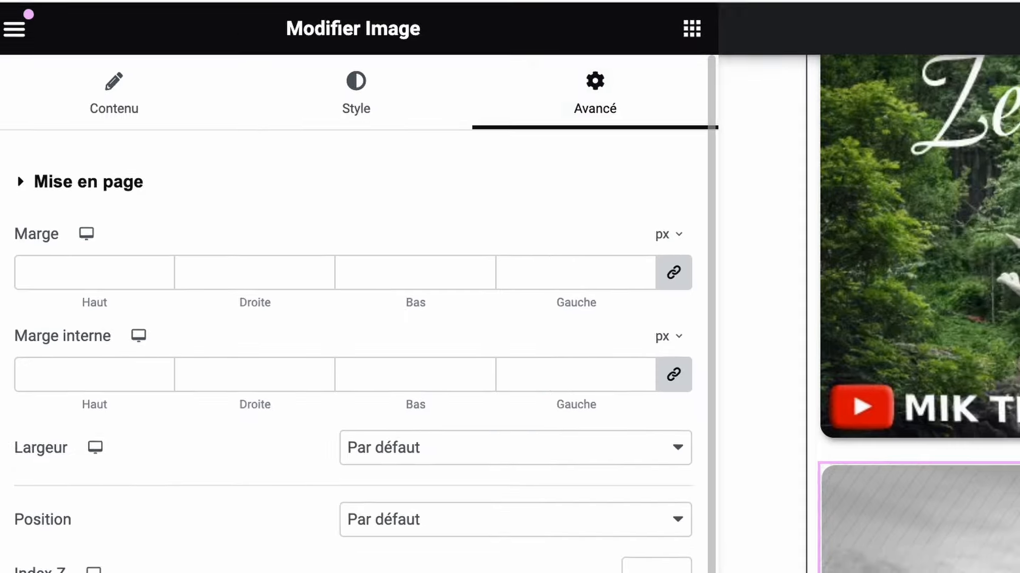
scroll(340, 287, down, 5)
click(38, 396)
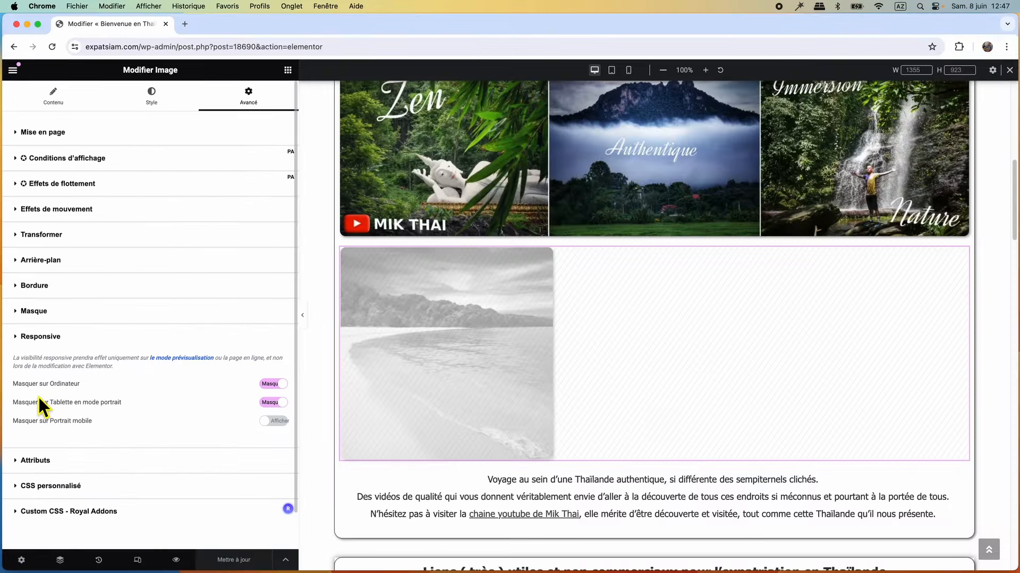